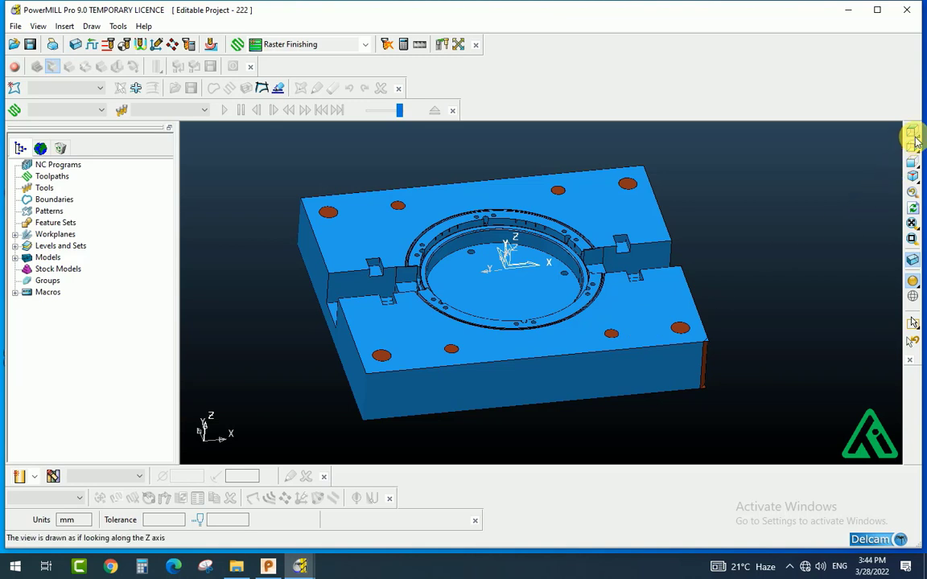
Activate workplane 7 and show the mould plate in an isometric view.
click(15, 234)
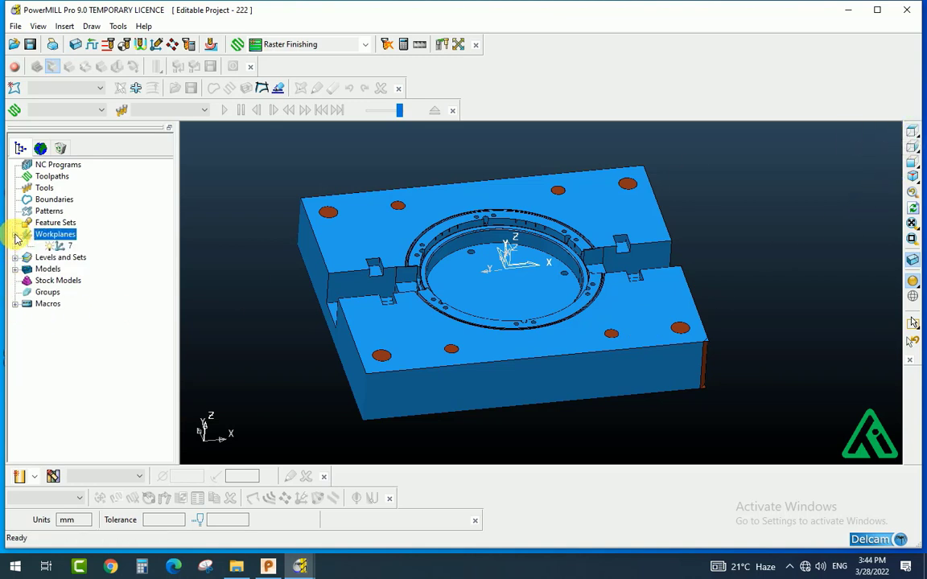
click(50, 235)
double_click(60, 245)
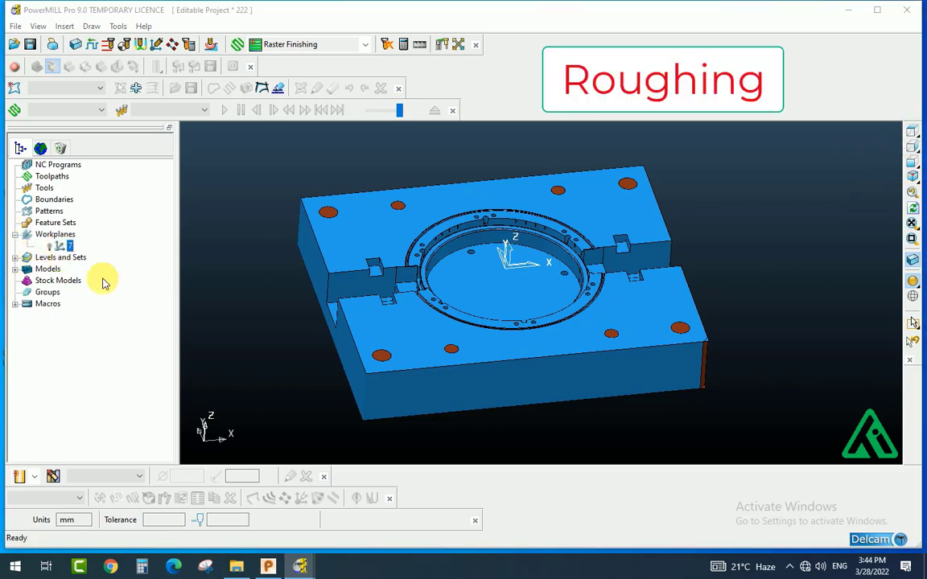
click(912, 133)
middle_drag(616, 368, 231, 231)
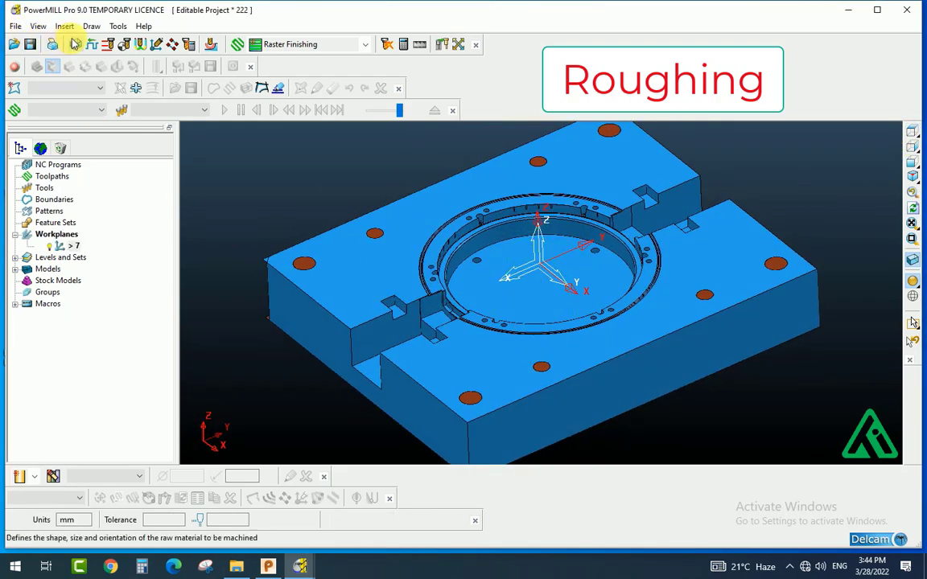
Create a box stock block calculated from the model's limits.
click(74, 43)
click(375, 363)
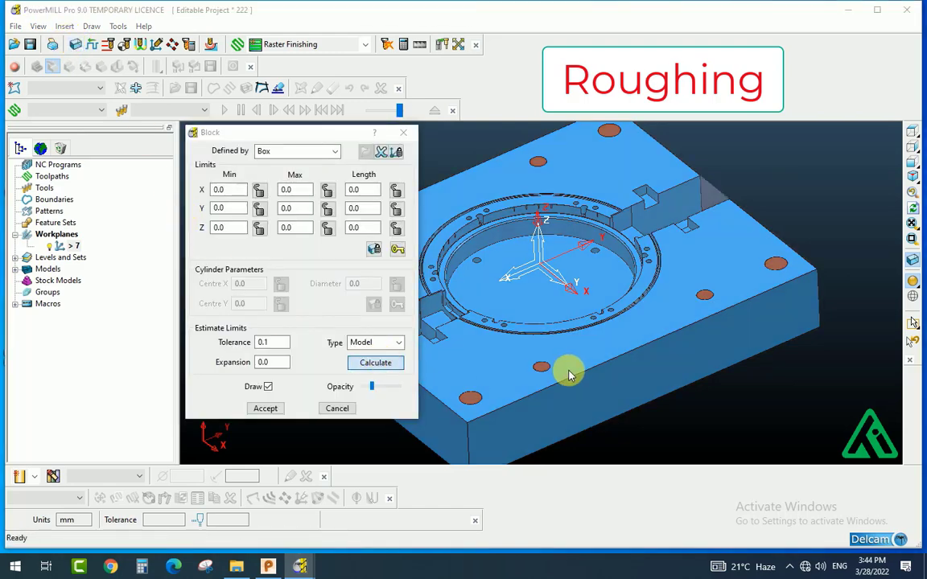
middle_drag(569, 372, 489, 351)
click(265, 408)
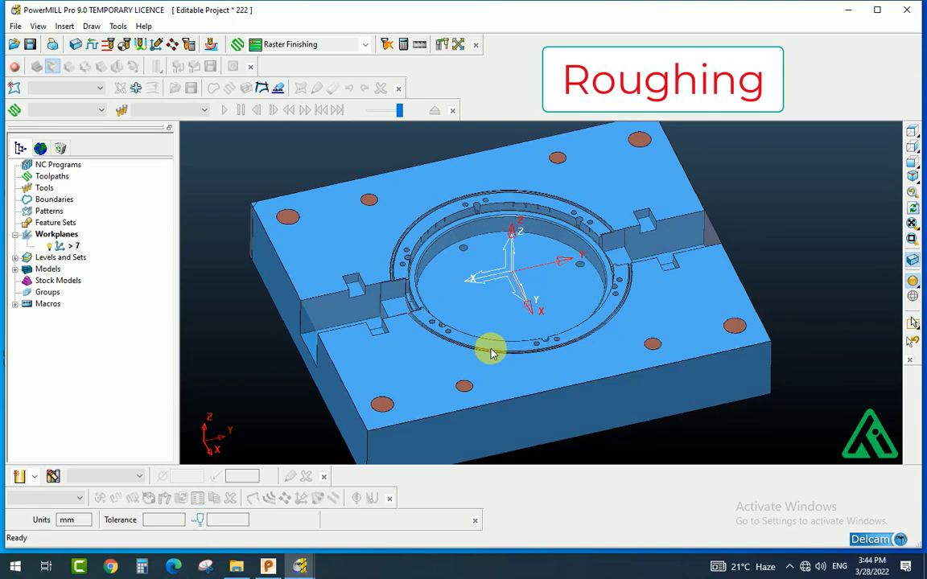
Start an Offset AreaClear Model toolpath and create a tip radiused tool with diameter 25 and tip radius 0.5.
click(364, 44)
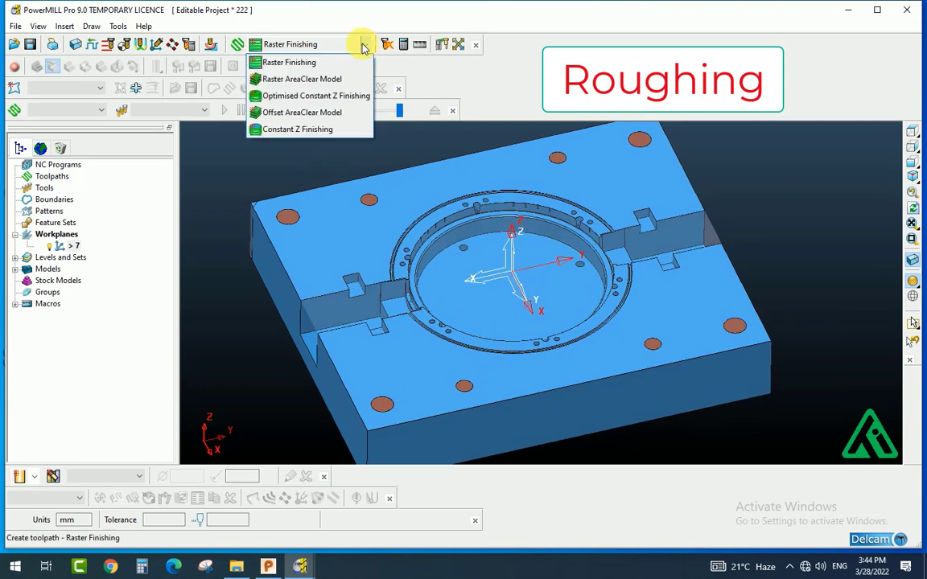
click(314, 112)
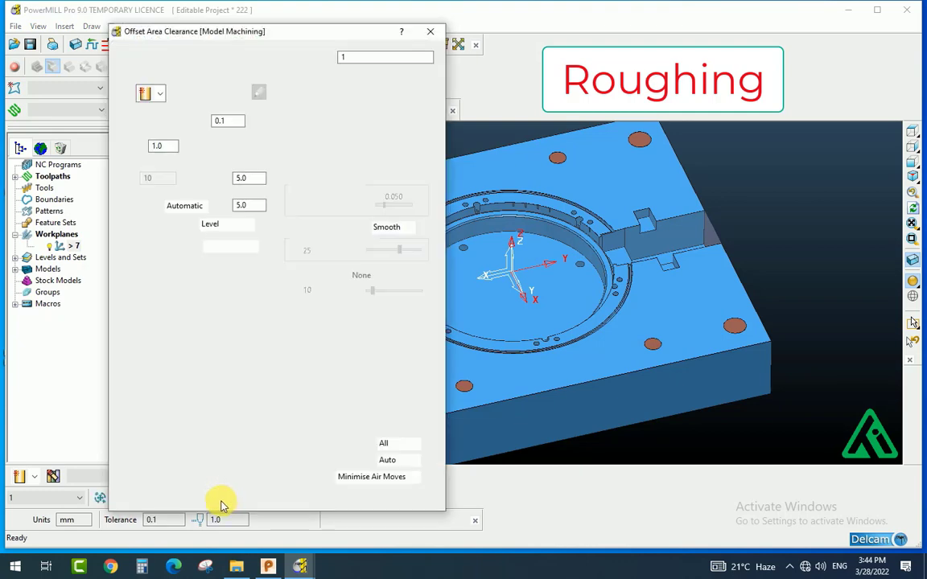
click(160, 93)
click(146, 153)
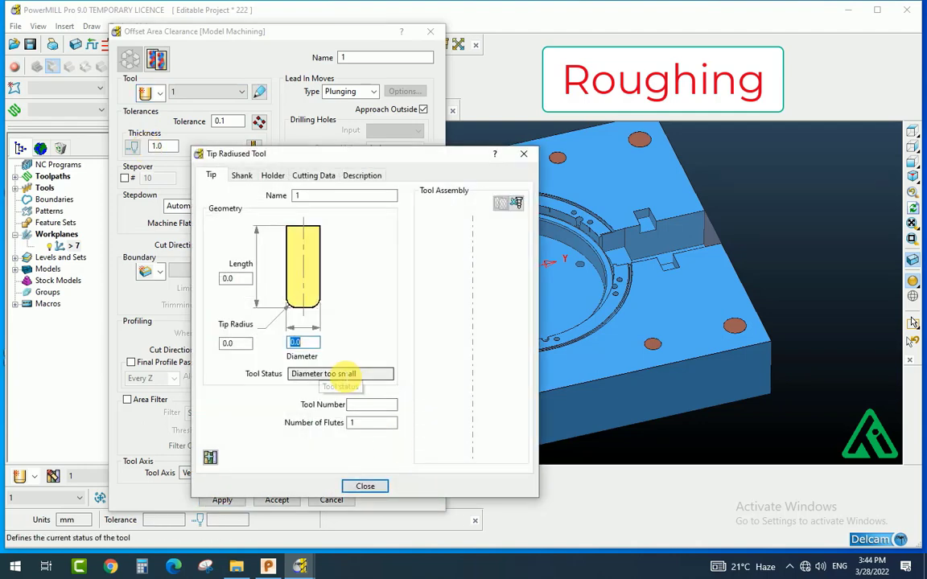
text(25)
click(230, 344)
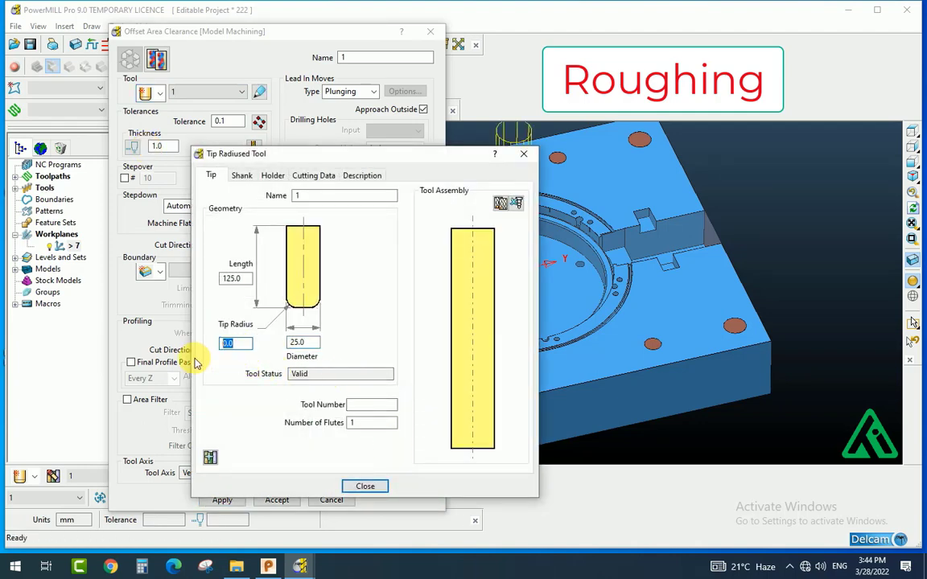
text(0.5)
Name the tip radiused tool 25TR L50 and set its length to 50.
click(296, 196)
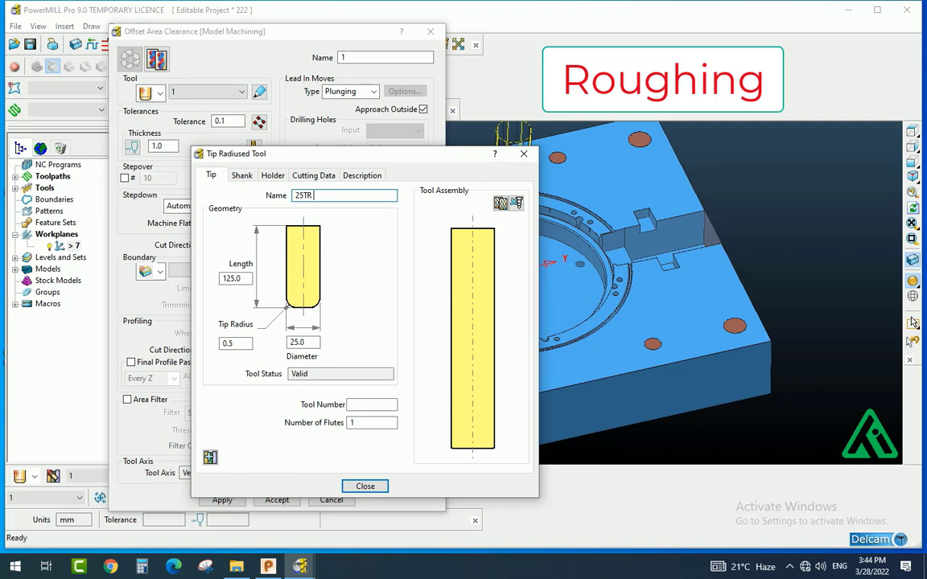
text(25TR L50)
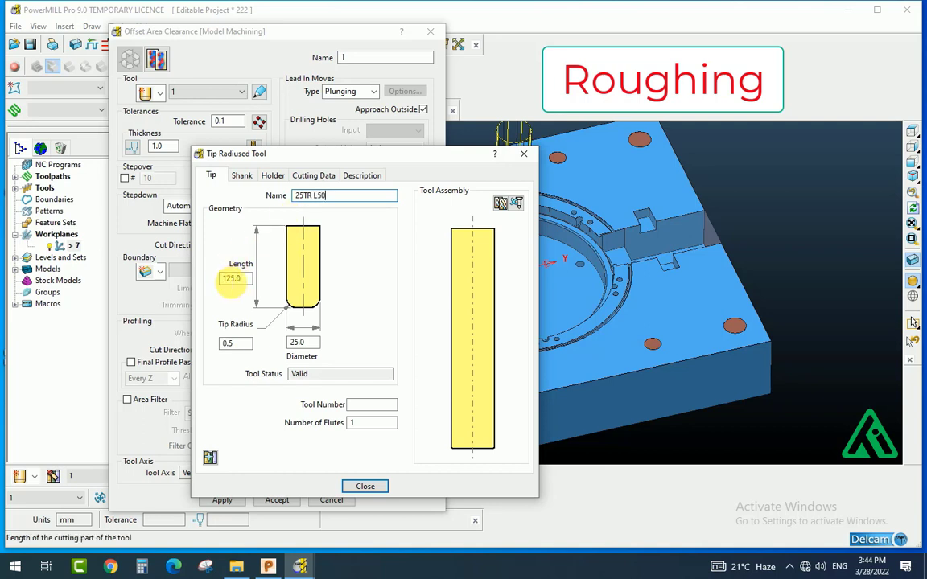
double_click(242, 280)
text(50)
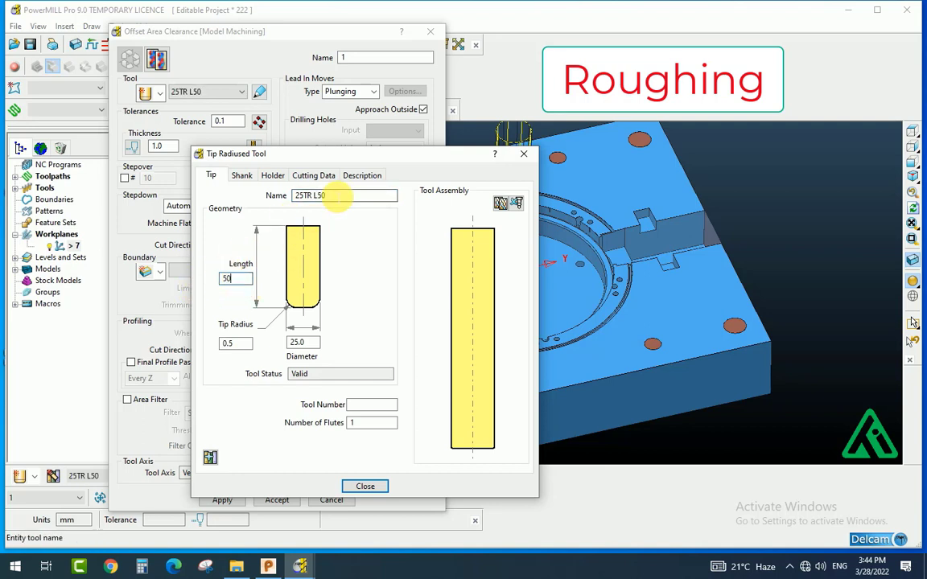
click(338, 196)
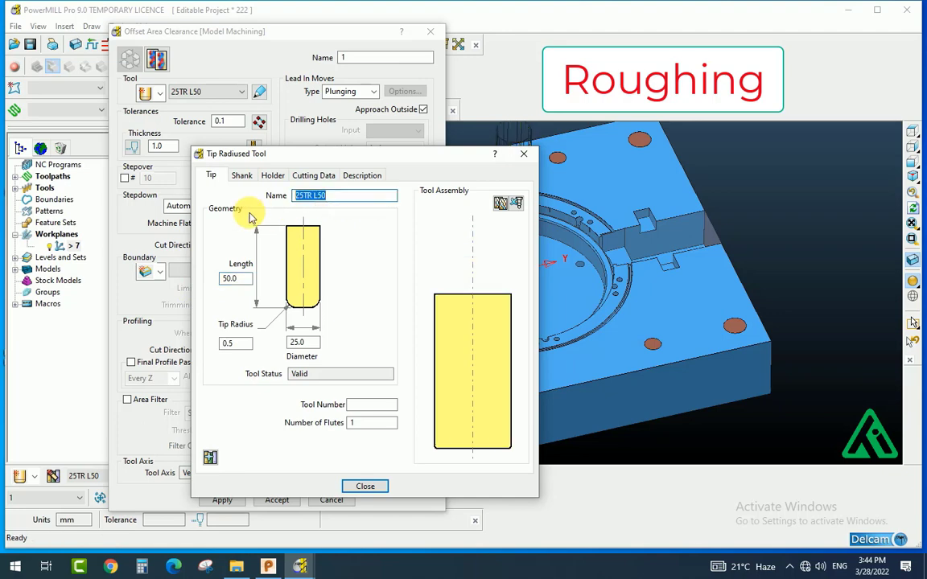
click(366, 488)
Name the area clearance toolpath 25TR L50 and set its lead-in type to Ramping.
drag(355, 61, 322, 64)
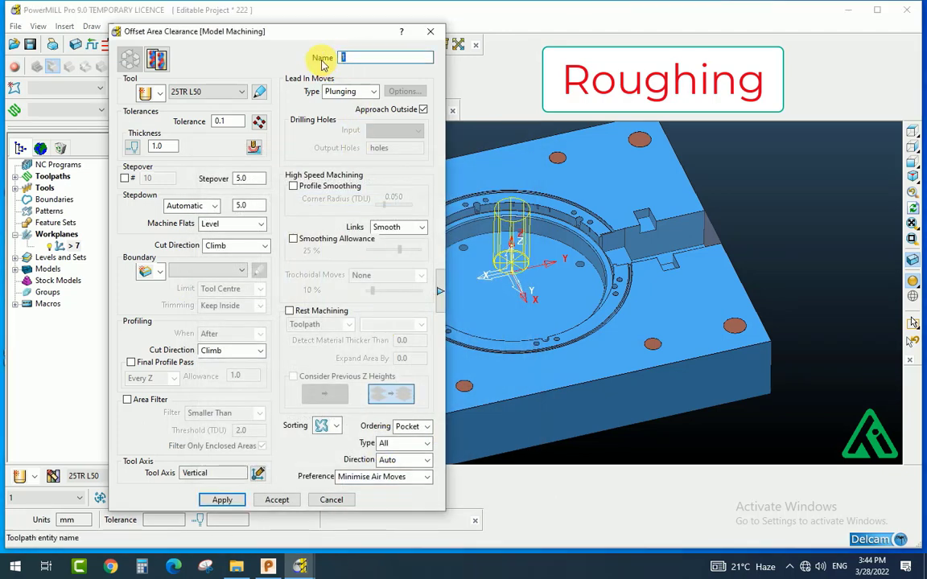
text(25TR L50)
click(346, 91)
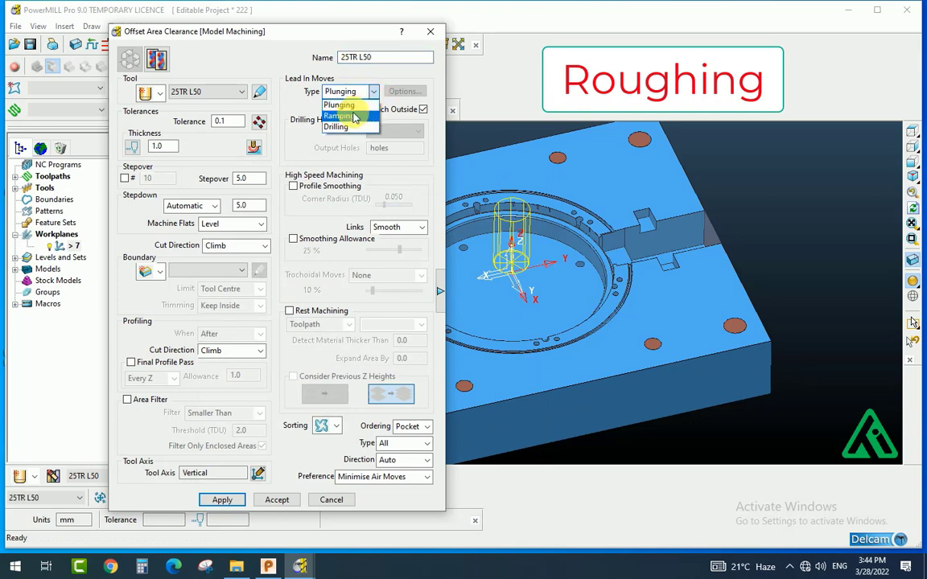
click(340, 110)
Set the roughing toolpath's thickness to 0.5, stepover to 20 and stepdown to 0.3.
double_click(158, 146)
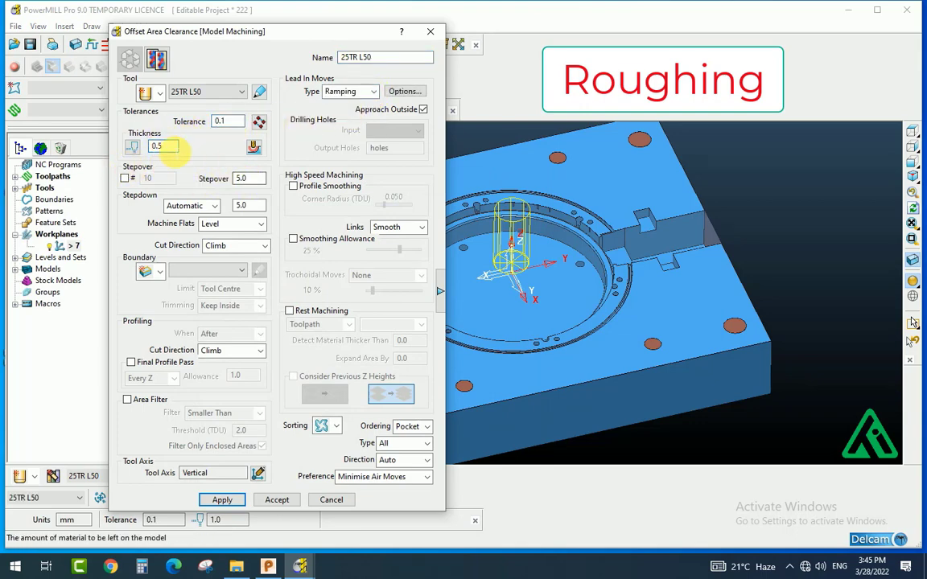
drag(250, 179, 211, 191)
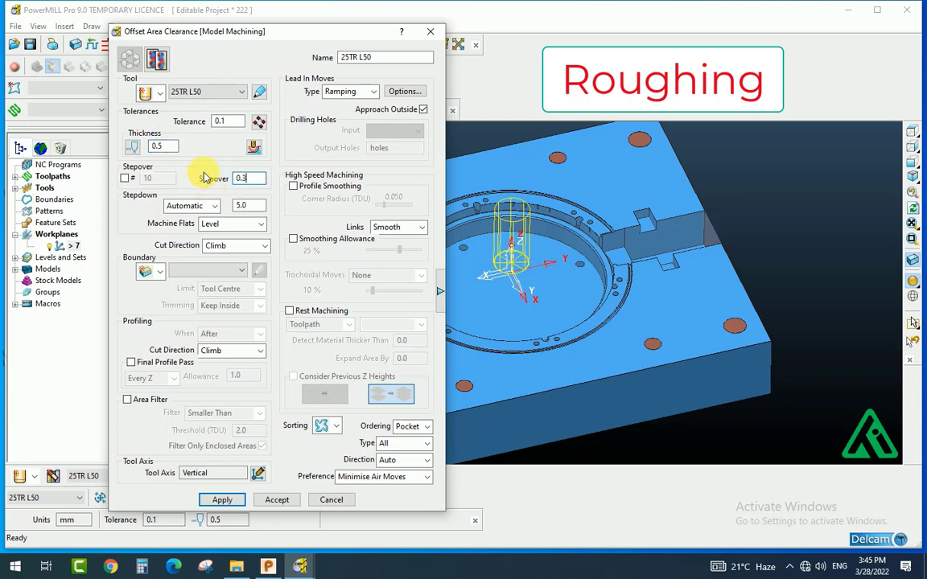
drag(259, 178, 206, 204)
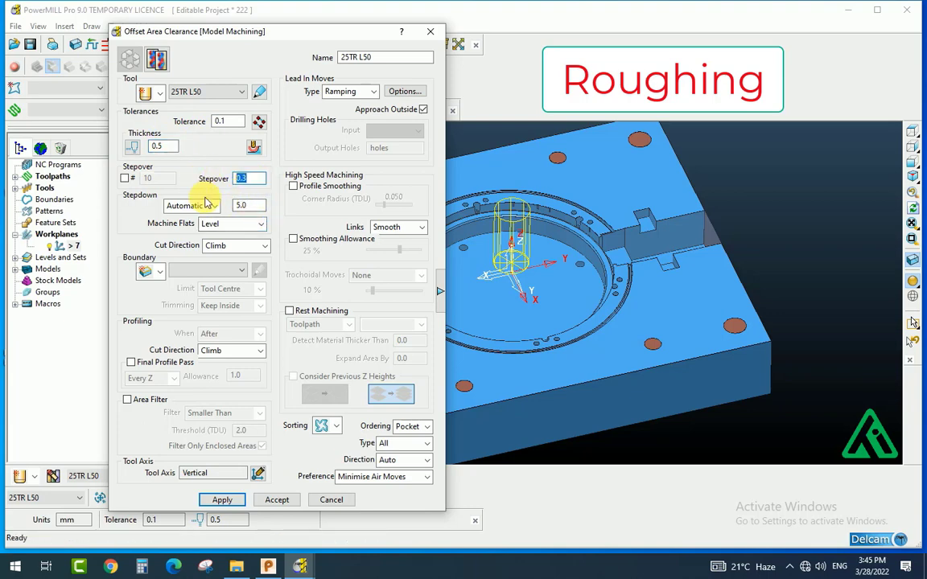
text(20)
double_click(244, 206)
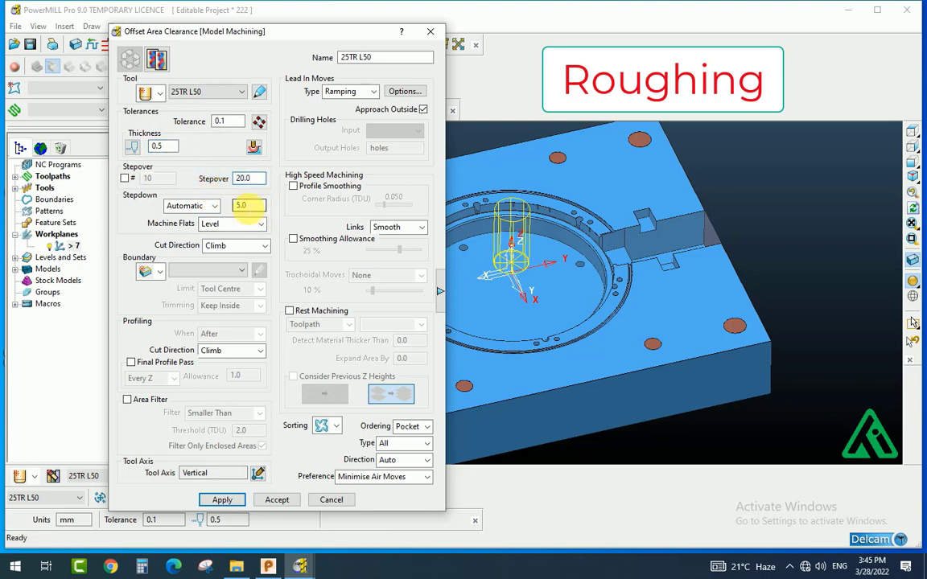
text(0.3)
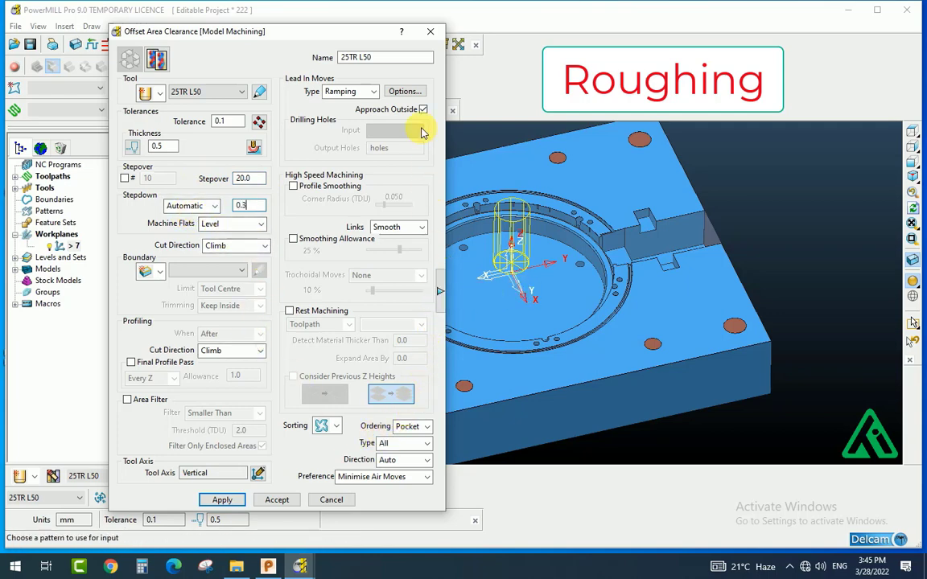
Disable Approach Outside for the roughing toolpath, then calculate it and close its settings.
click(442, 286)
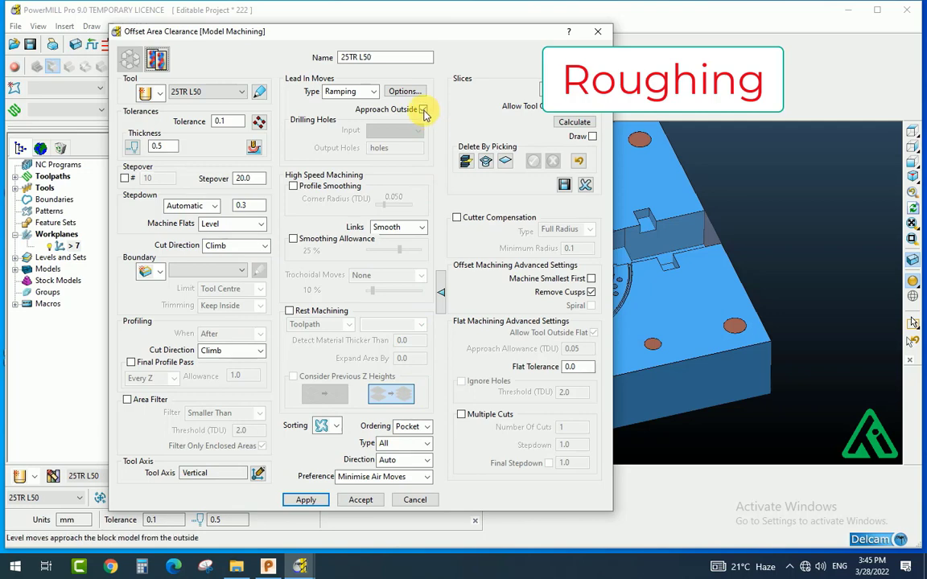
click(424, 109)
middle_drag(745, 402, 719, 408)
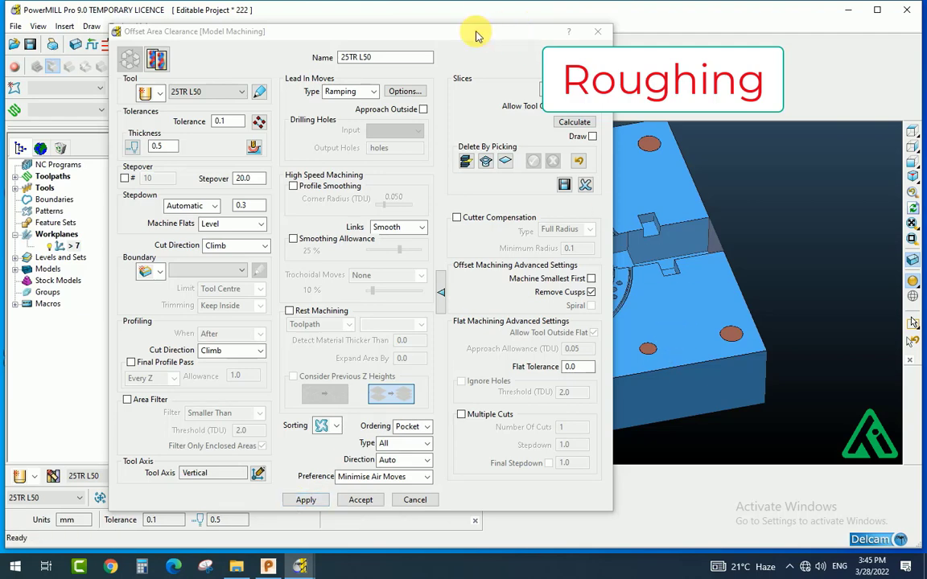
drag(477, 33, 448, 32)
click(412, 285)
shift+middle_drag(585, 284, 613, 284)
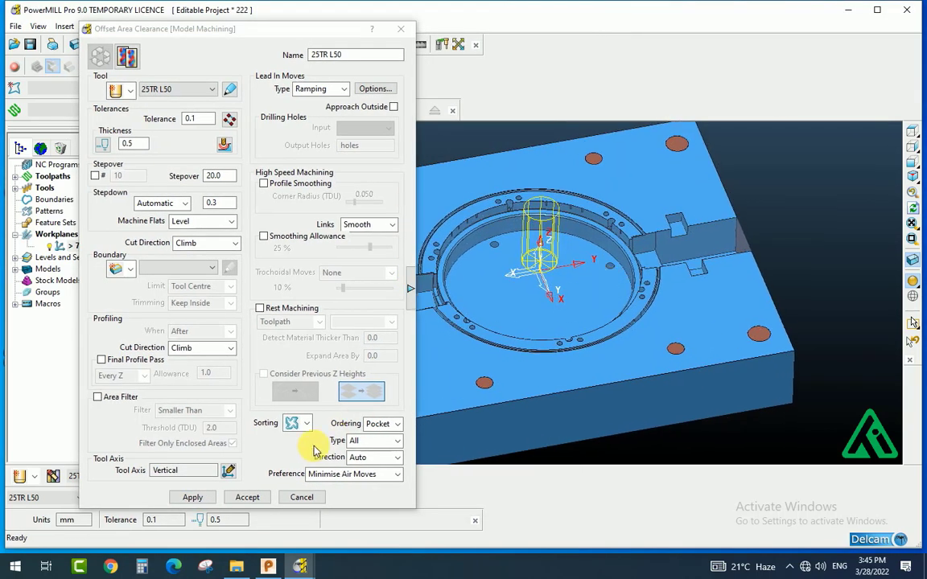
click(211, 498)
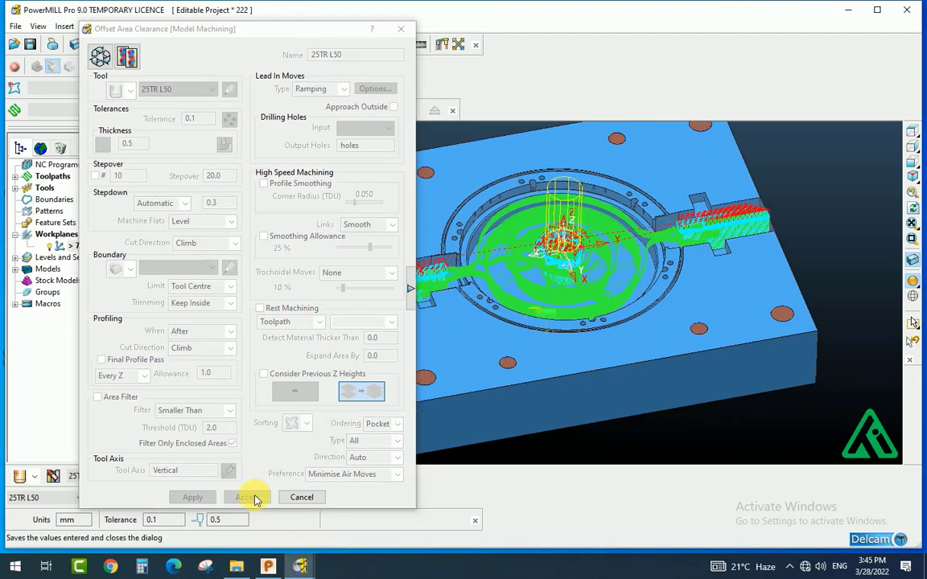
click(301, 498)
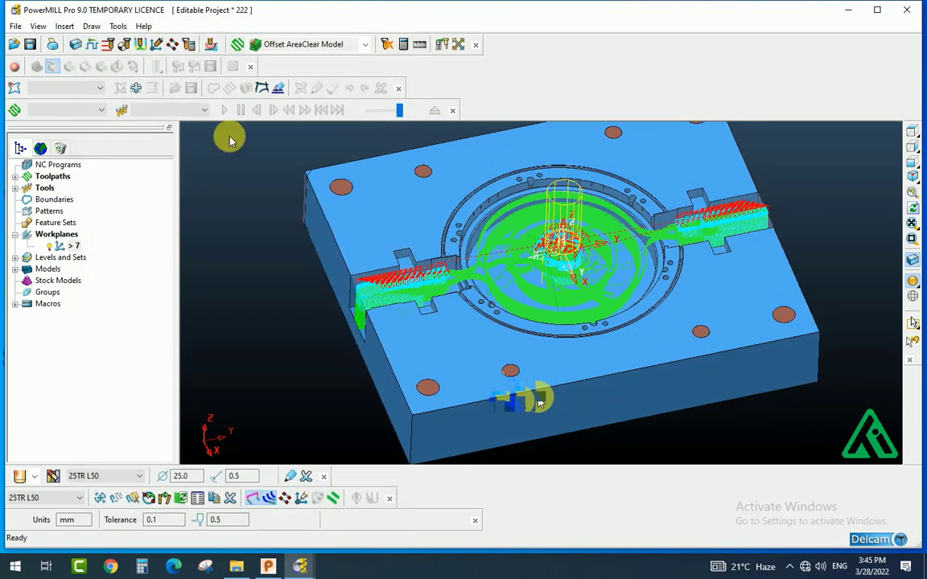
Set the rapid move type to Skim, reset to safe heights and apply them to the active toolpath.
click(106, 46)
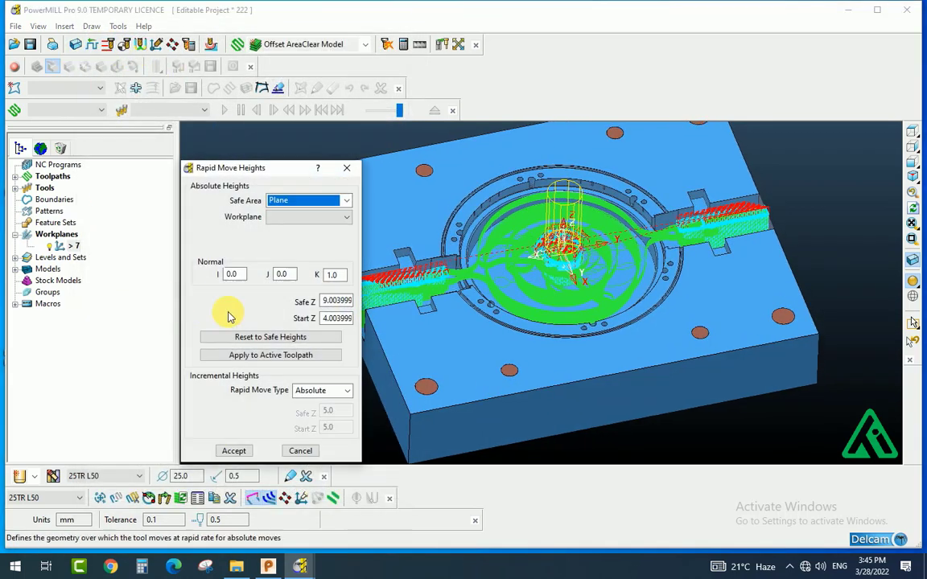
click(321, 392)
click(306, 417)
click(297, 337)
click(311, 354)
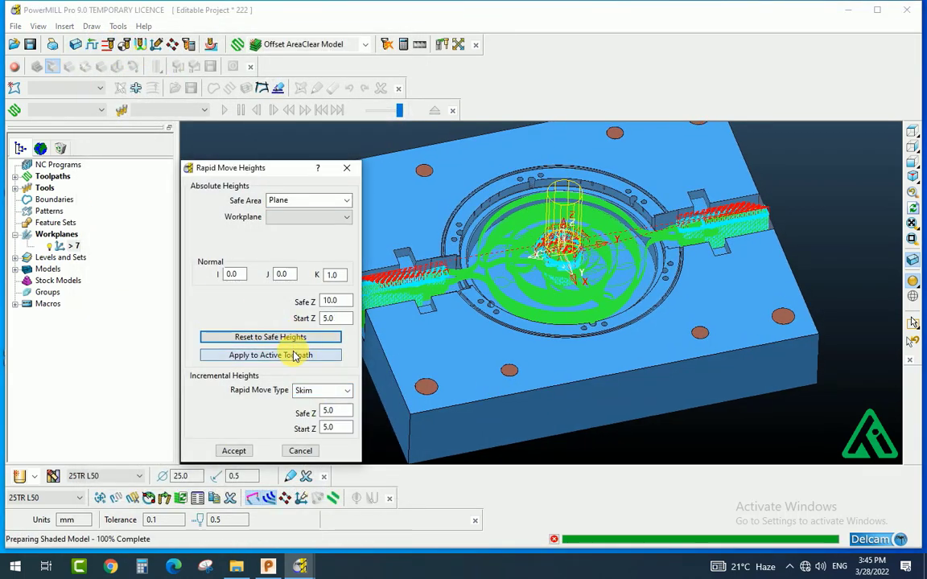
click(233, 451)
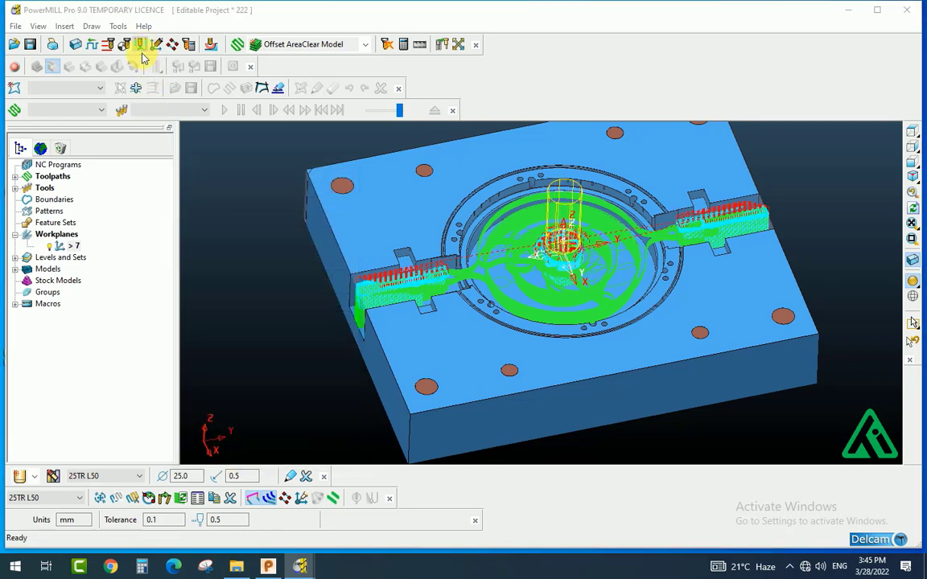
Set the plunge distance to 1 in the toolpath's leads and links Z heights.
click(127, 44)
double_click(299, 229)
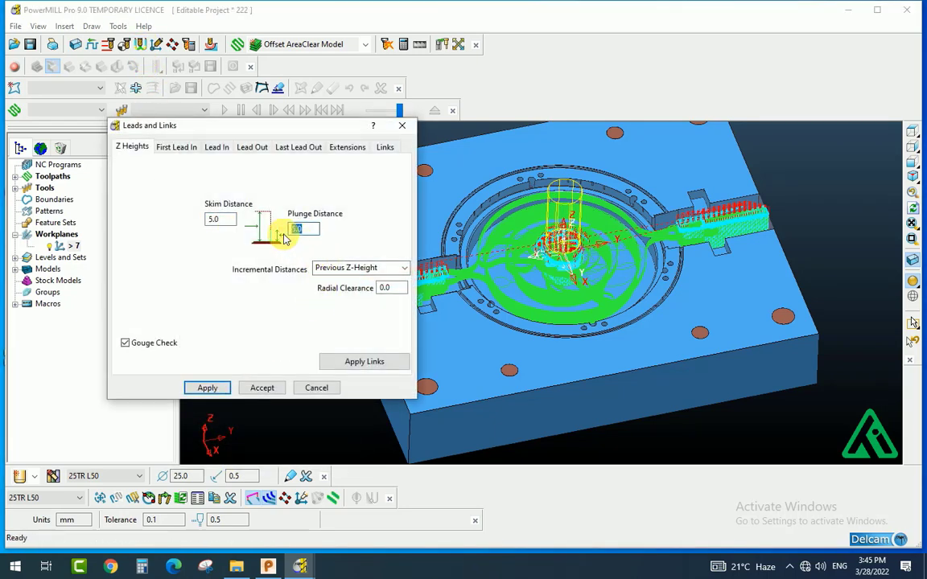
text(1)
Set the toolpath's short and long links to Skim and choose the default link type.
click(385, 148)
click(376, 167)
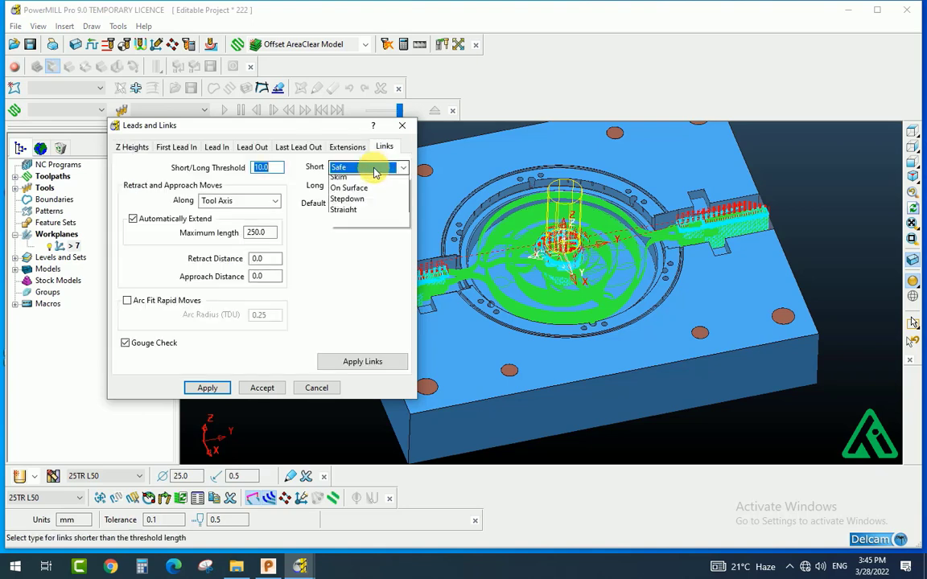
click(357, 197)
click(354, 186)
click(354, 215)
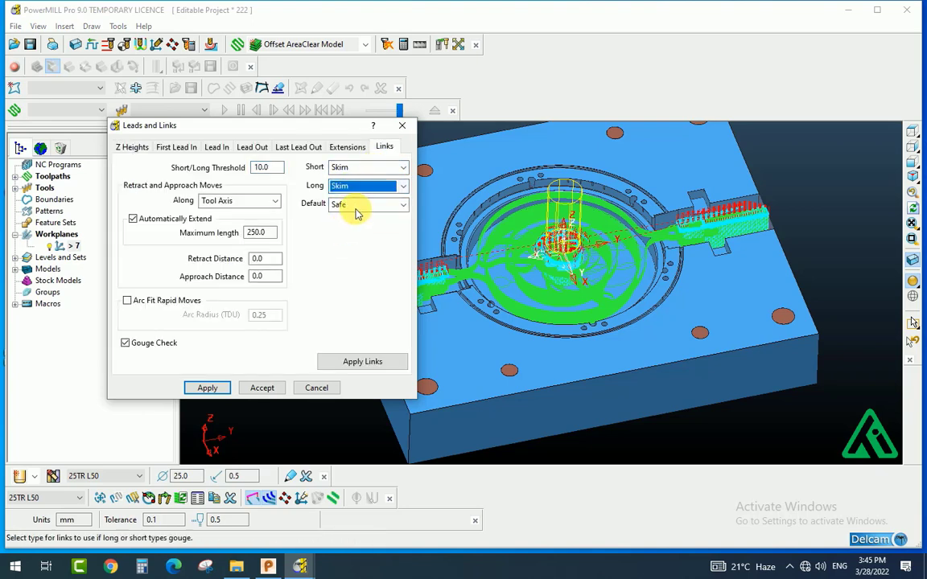
click(354, 204)
click(354, 223)
Set the lead-in ramp's incremental height to 0.5 for the first choice ramp.
click(214, 148)
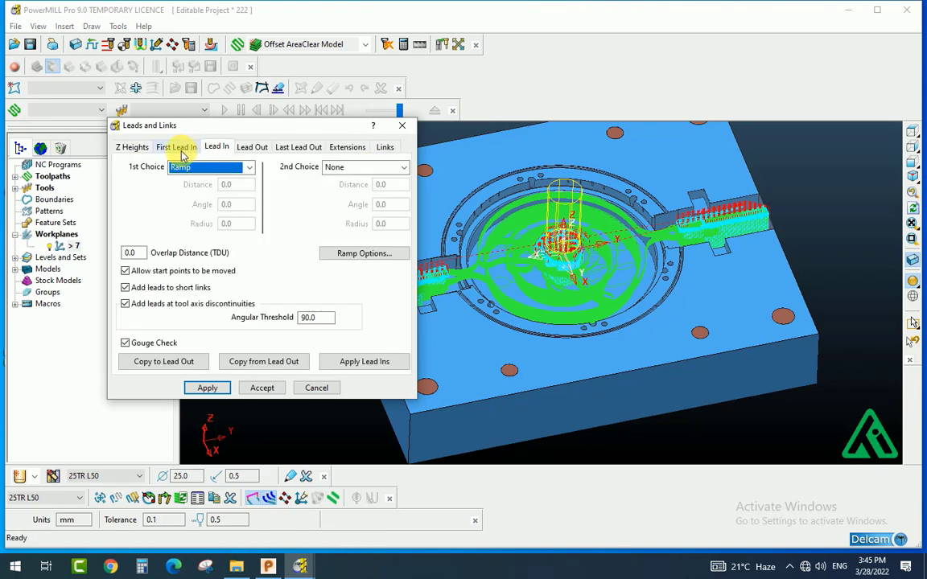
click(132, 148)
click(176, 148)
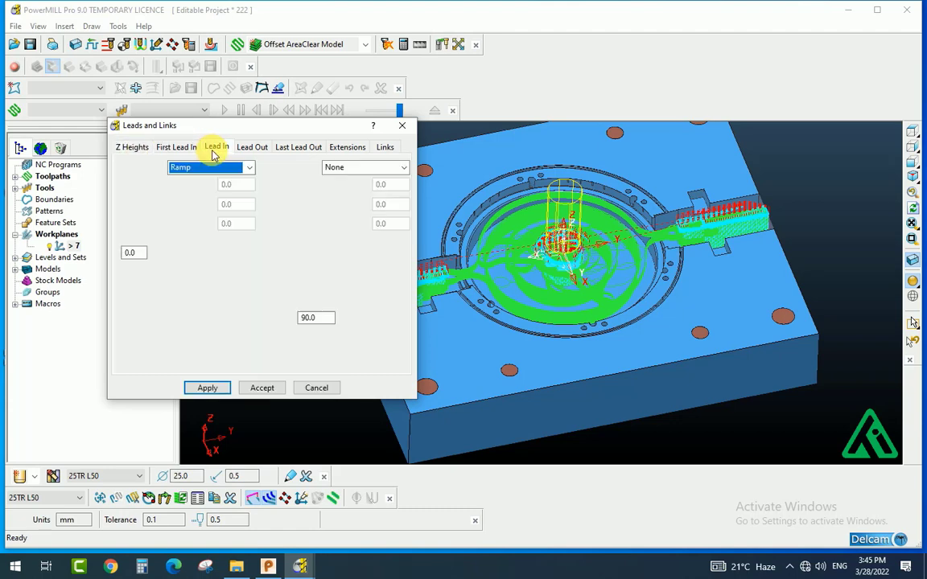
click(216, 148)
click(360, 254)
double_click(233, 275)
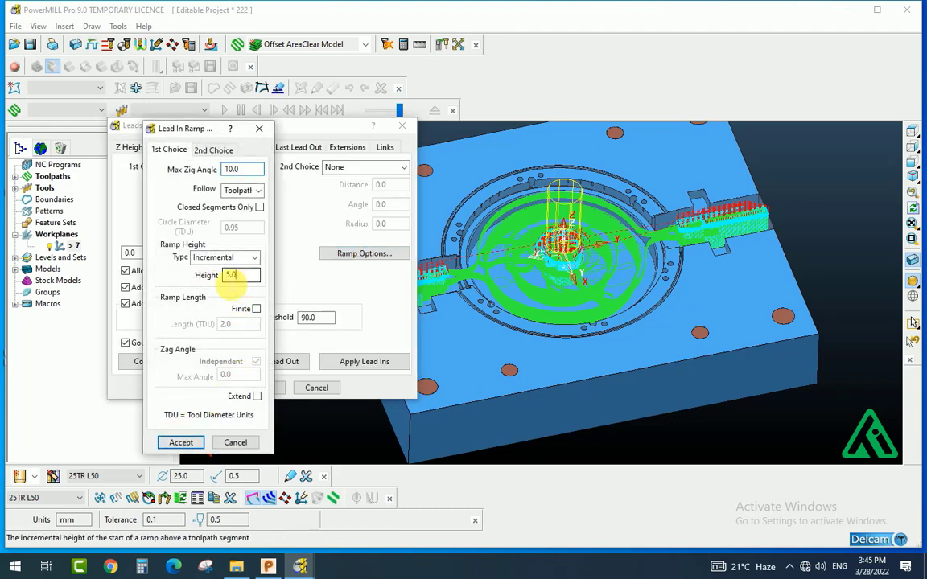
text(0.5)
click(181, 443)
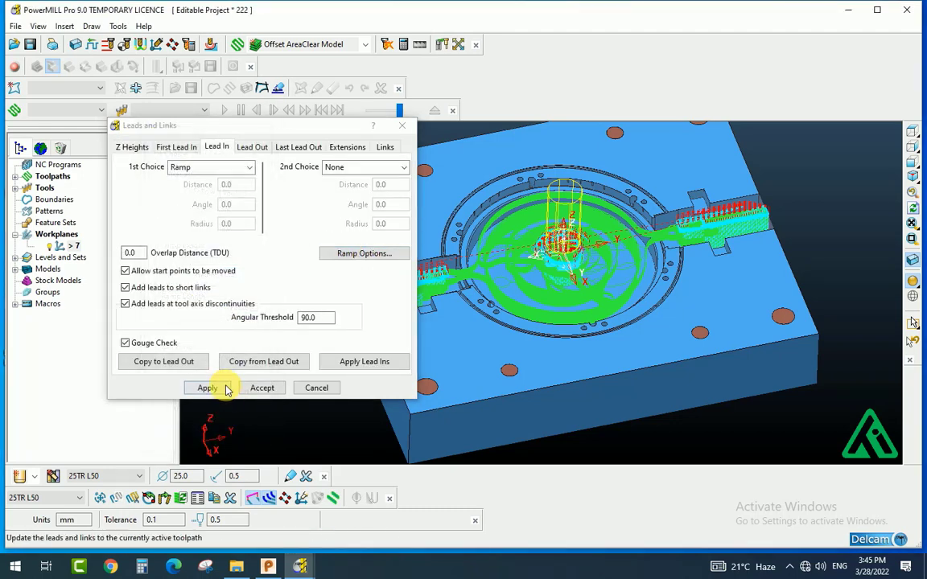
Apply the leads and links settings to the active toolpath, accept them and check the updated toolpath on the plate.
click(210, 388)
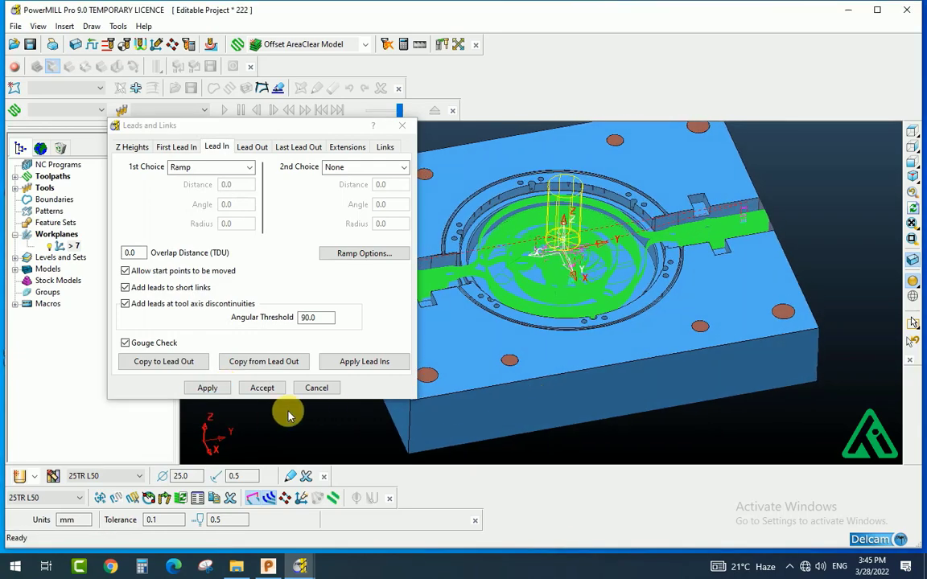
click(263, 389)
shift+middle_drag(628, 340, 565, 370)
scroll(623, 356, up, 2)
middle_drag(581, 281, 564, 276)
shift+middle_drag(585, 321, 580, 309)
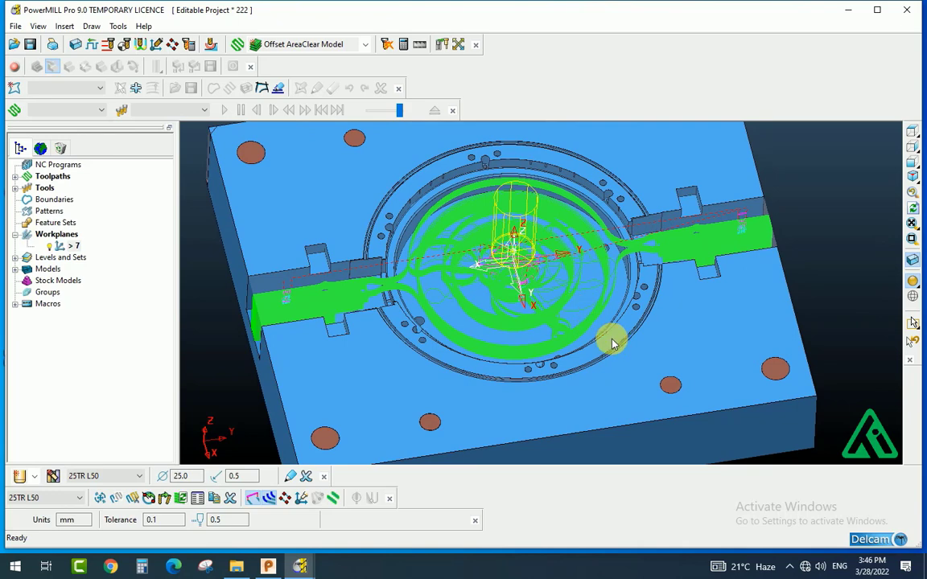
middle_drag(614, 350, 615, 342)
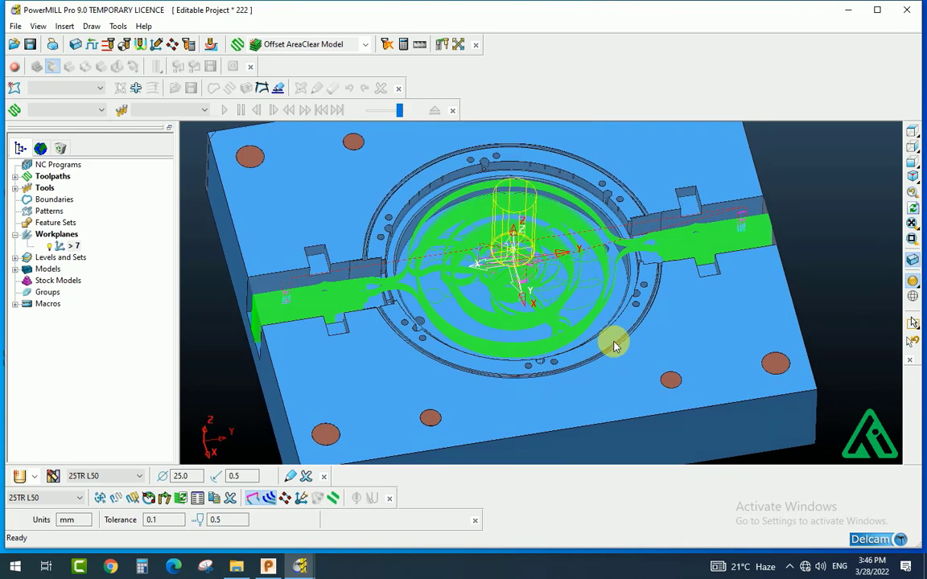
Start a new Offset AreaClear Model toolpath and define a 6 mm diameter, 30 mm long end mill named 6EM L30.
click(331, 46)
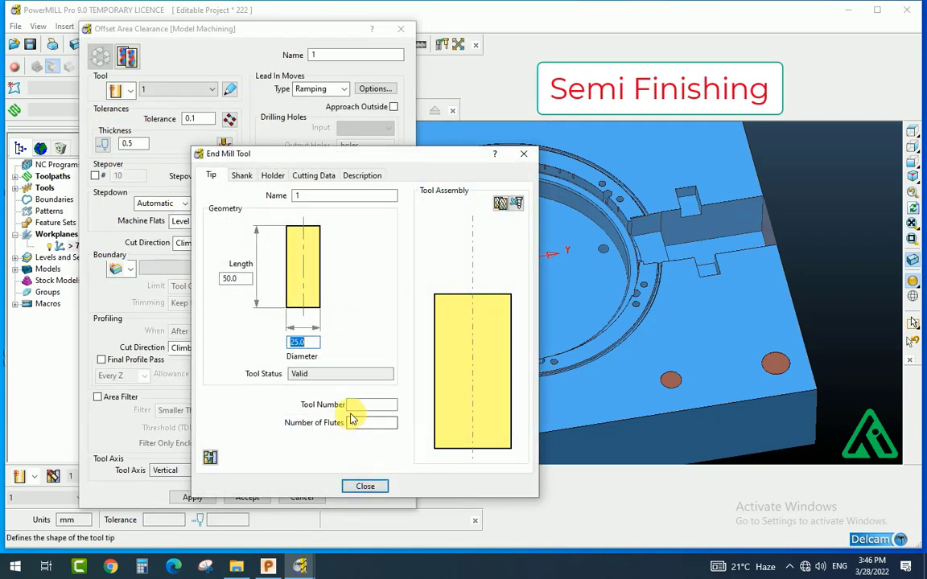
text(6)
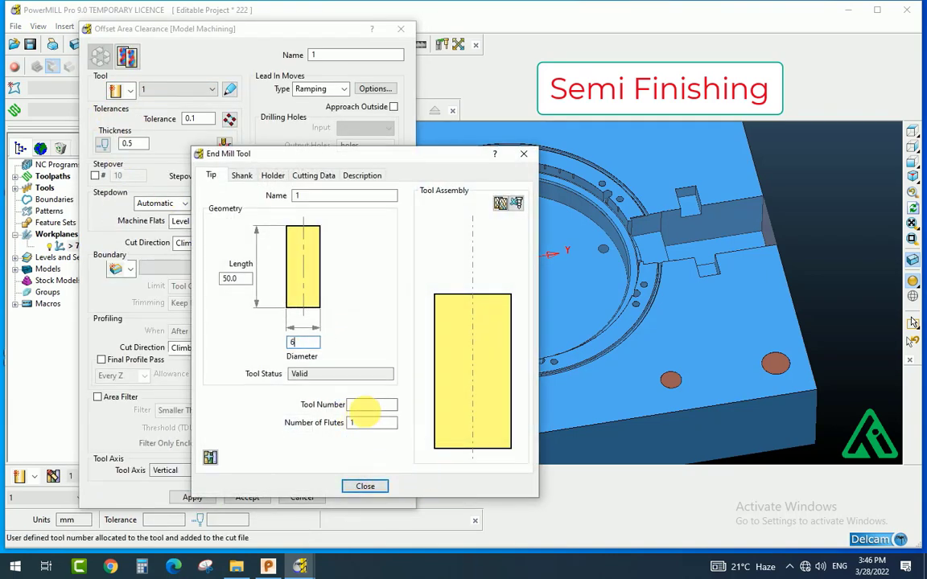
click(234, 279)
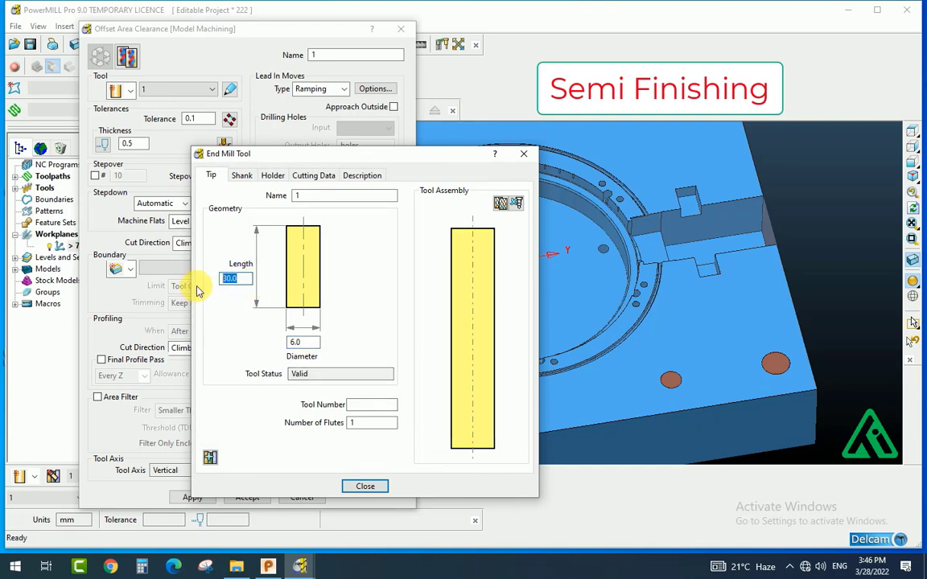
click(310, 197)
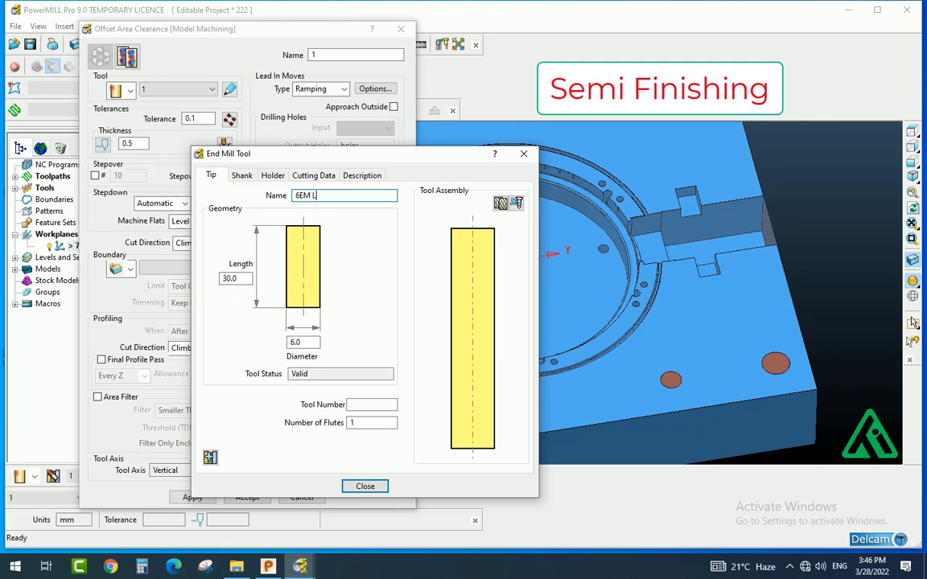
drag(342, 201, 270, 214)
key(ctrl+c)
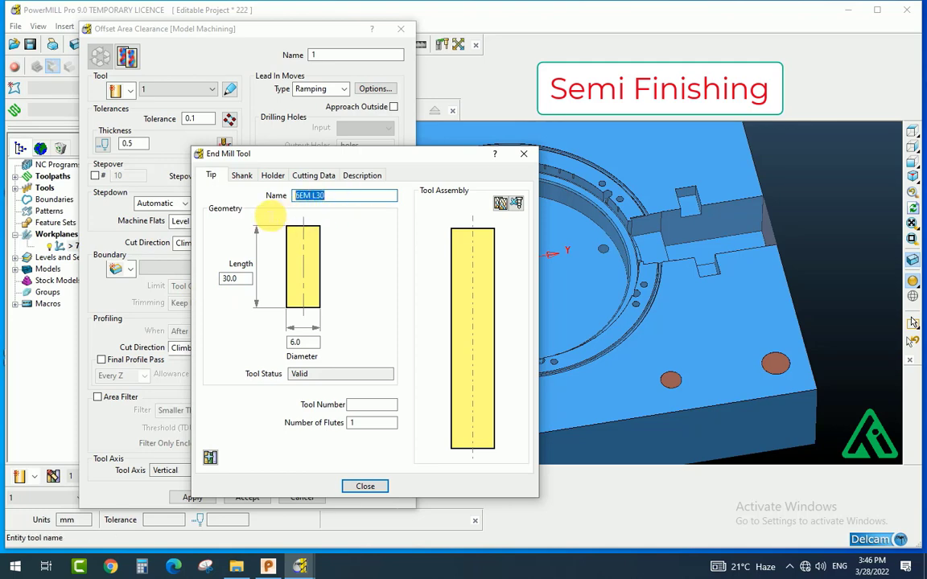
click(365, 486)
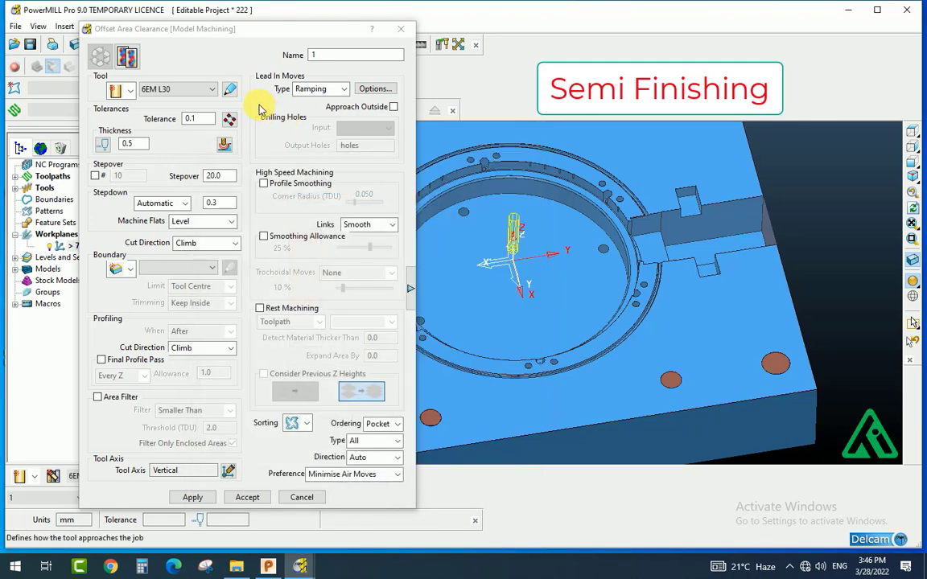
Name the toolpath 6EM L30 and enable rest machining against the 25TR L50 toolpath.
drag(337, 59, 292, 62)
key(ctrl+v)
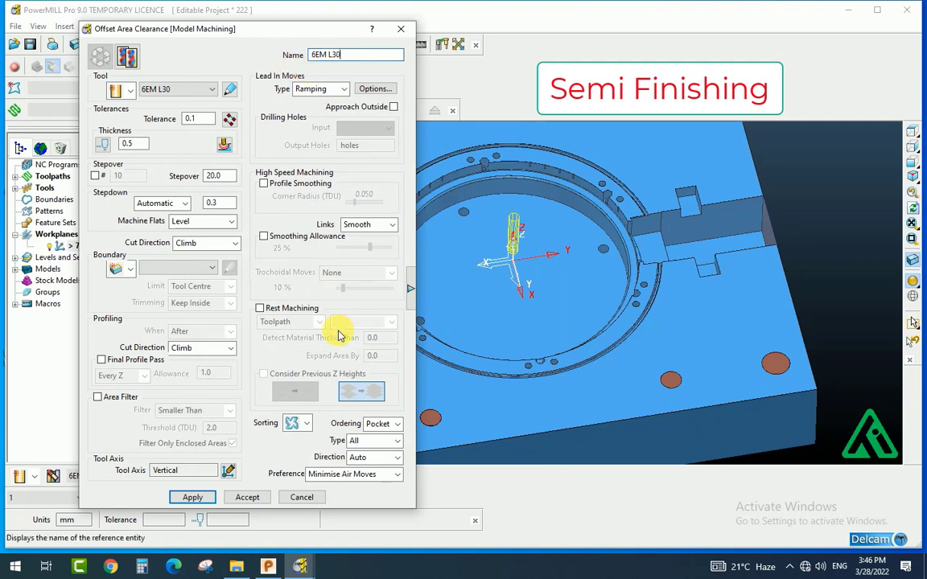
click(259, 308)
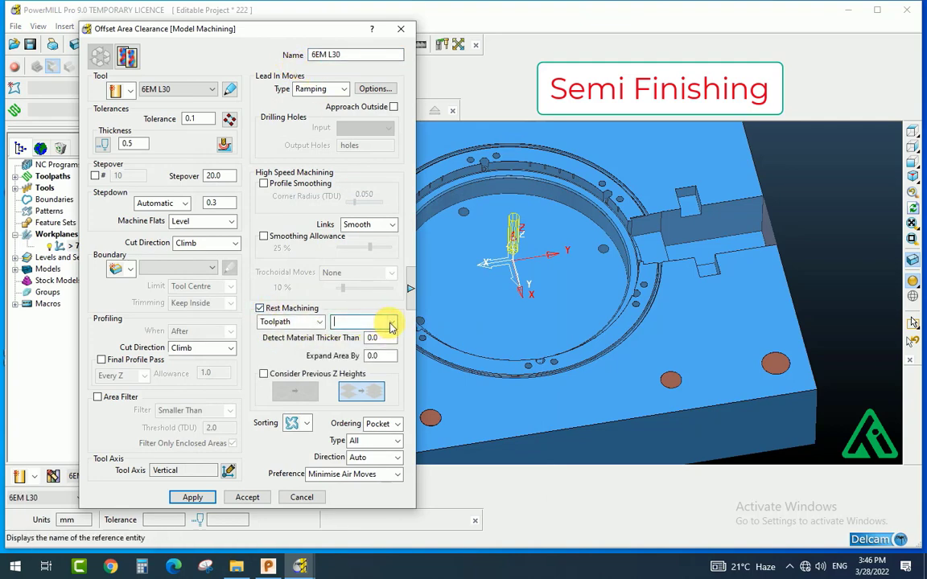
click(391, 323)
click(354, 343)
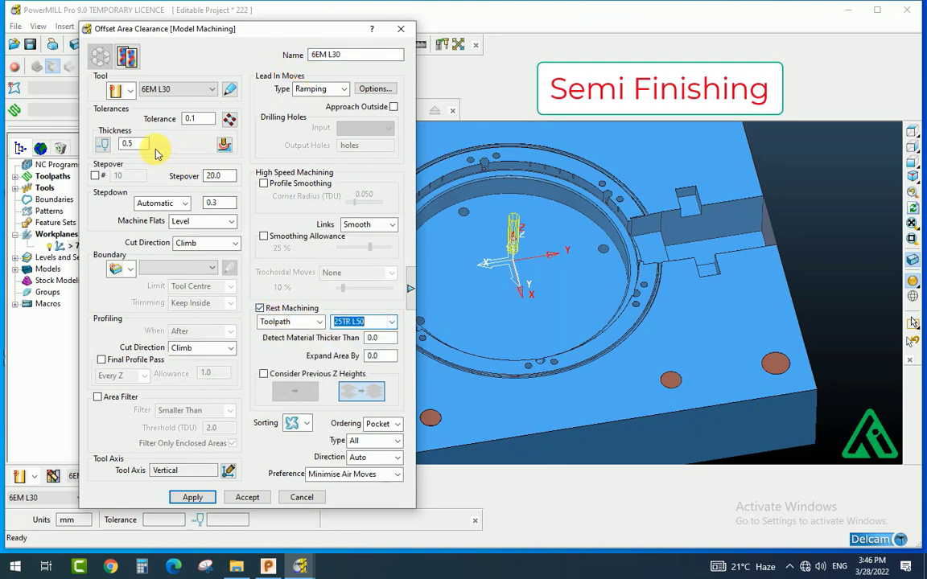
Set the thickness to 0.2, stepover to 3 and stepdown to 0.1, and calculate the semi-finishing toolpath.
click(111, 147)
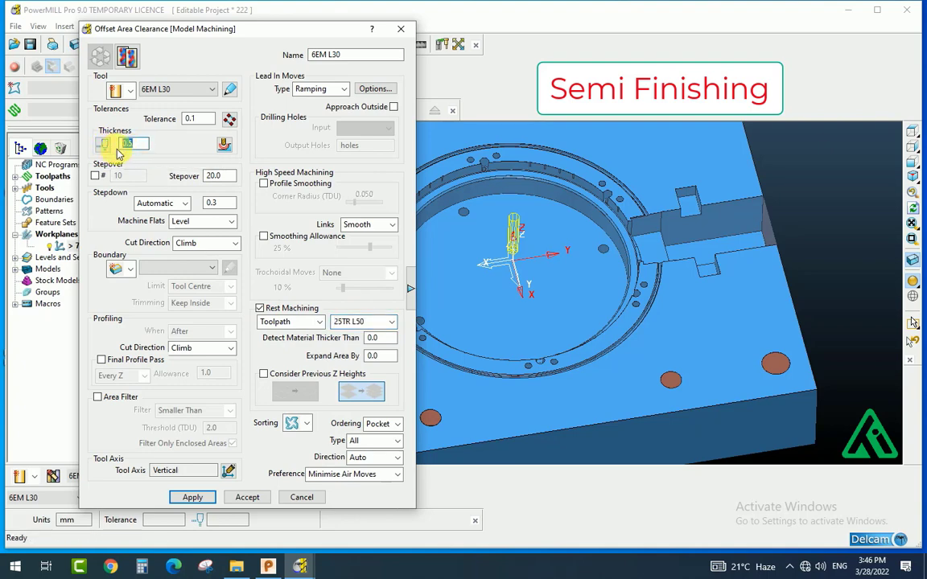
text(0.2)
click(213, 175)
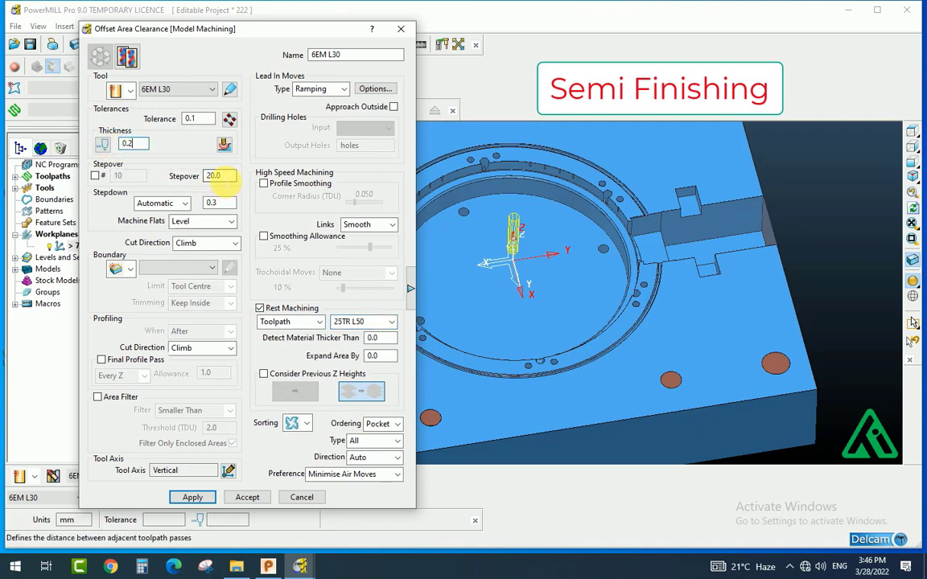
text(3)
click(228, 201)
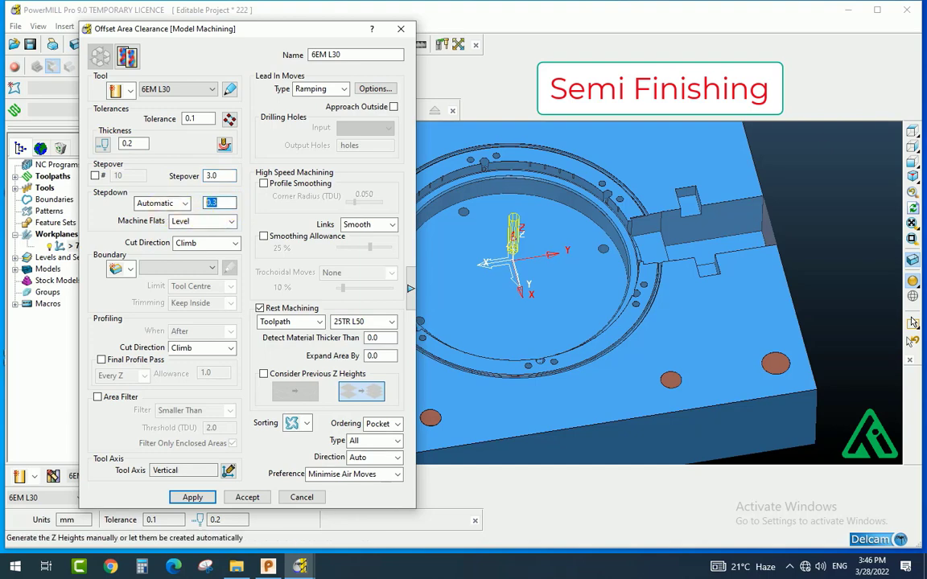
text(0.1)
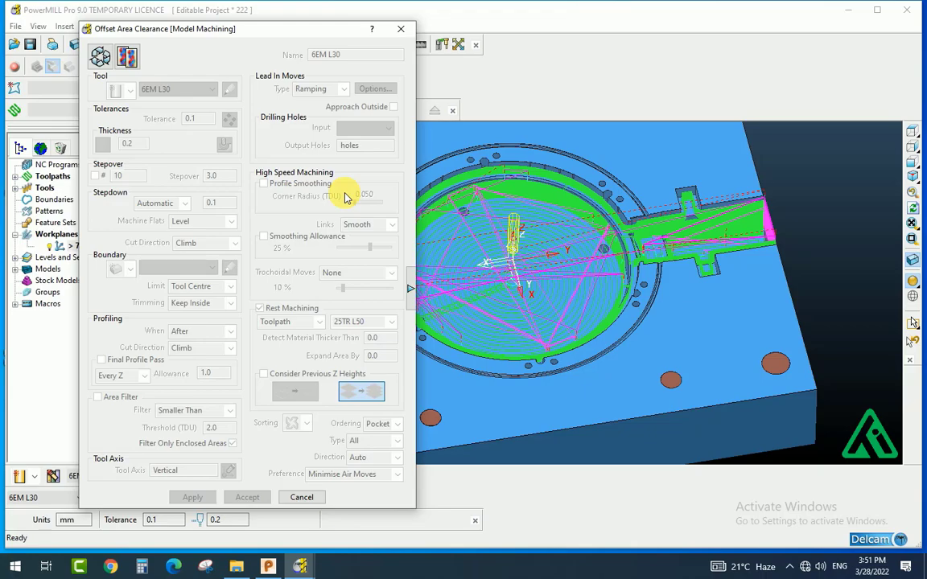
Close the calculated area clearance form and save the project.
click(297, 496)
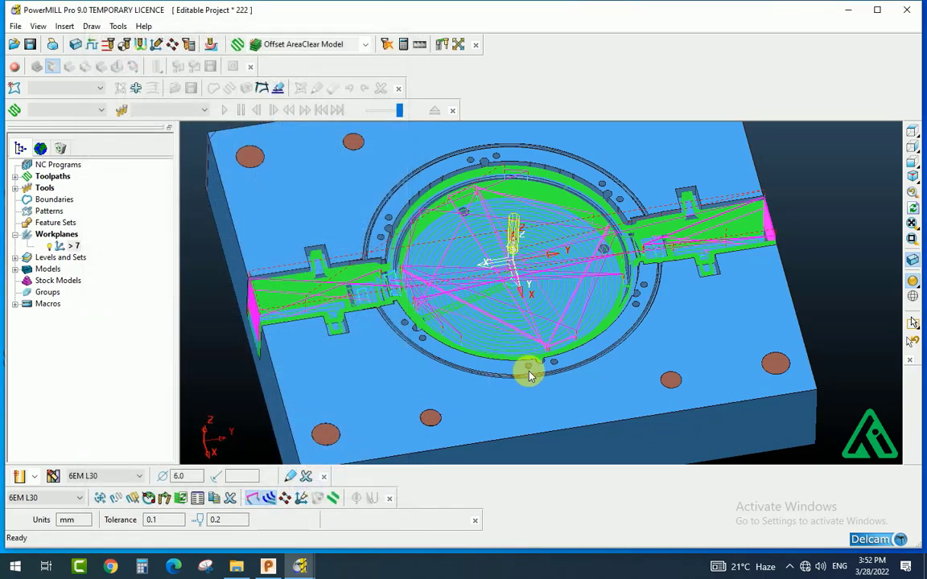
middle_drag(528, 373, 559, 283)
click(30, 44)
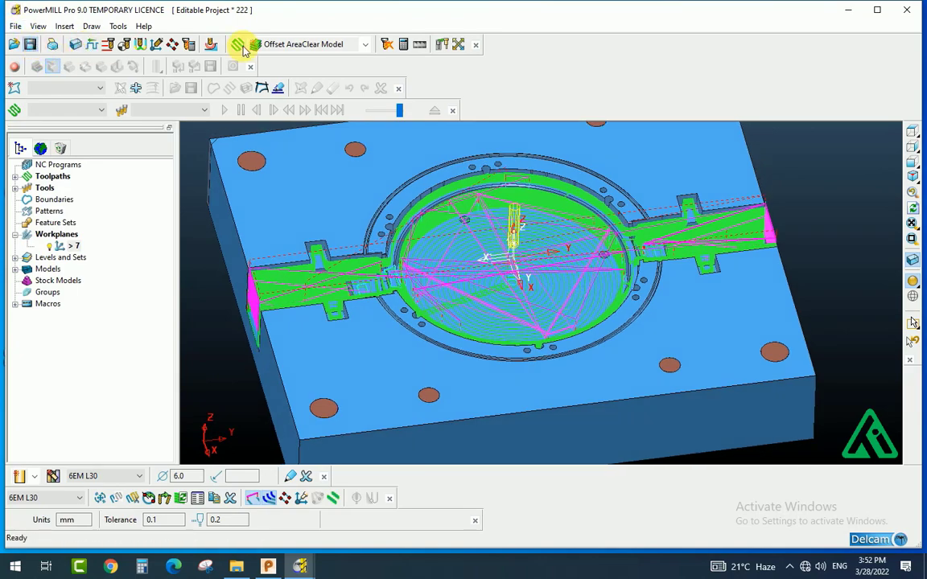
Create a new toolpath using the Constant Z Finishing strategy.
click(238, 45)
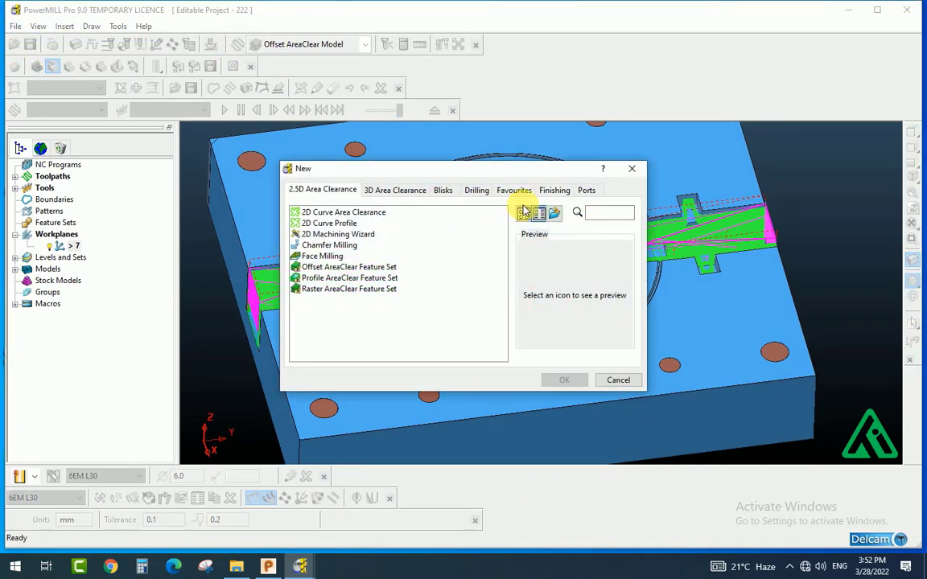
click(554, 193)
click(326, 223)
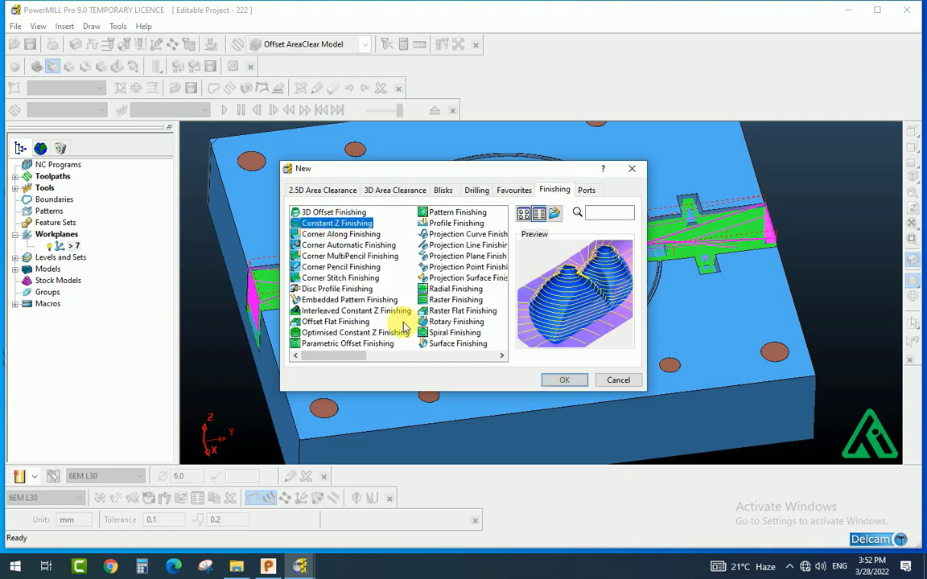
click(580, 385)
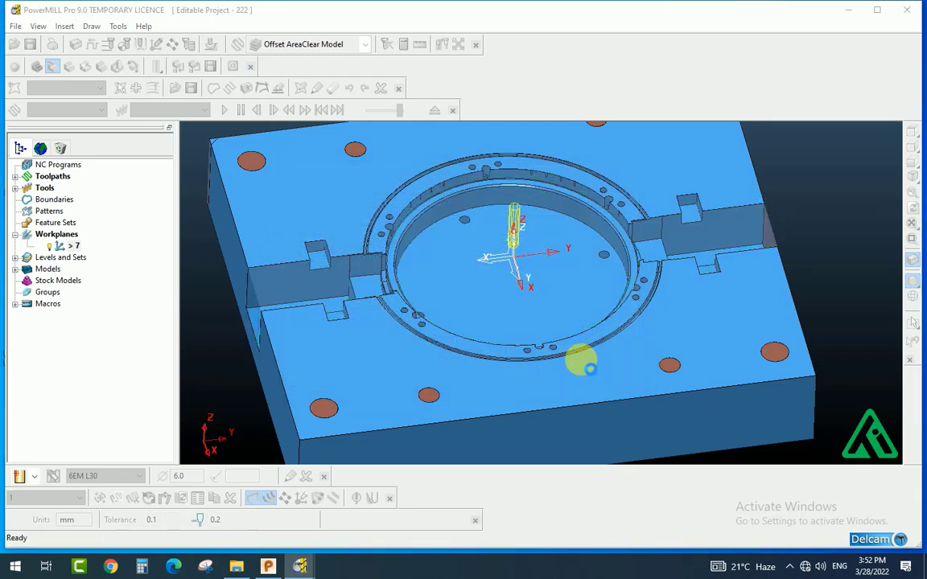
shift+middle_drag(573, 327, 585, 333)
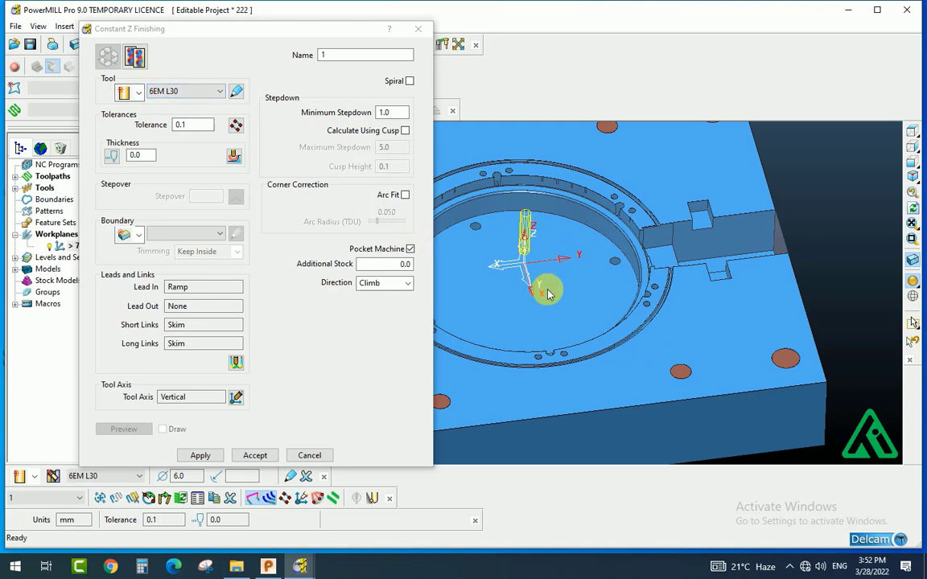
shift+middle_drag(554, 296, 566, 309)
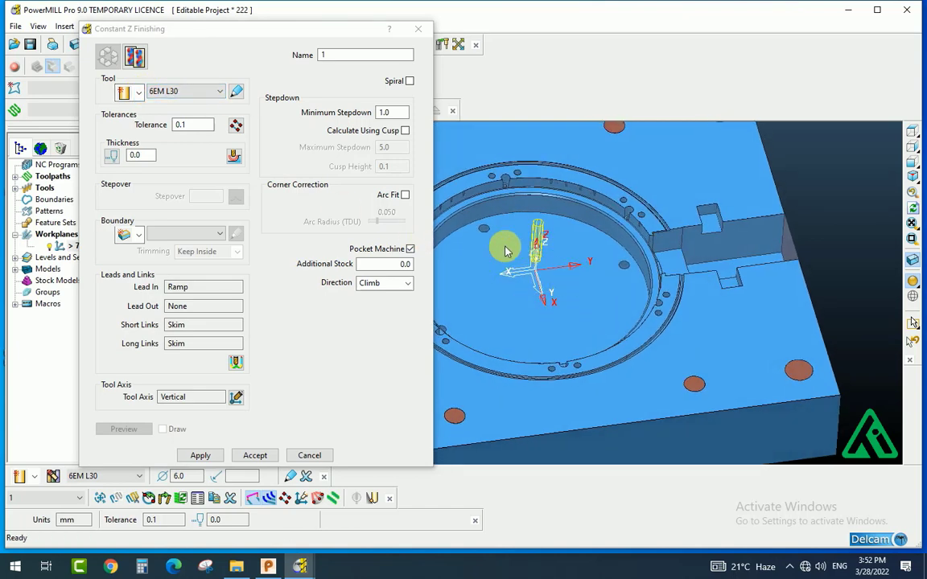
Name the toolpath 6EM L30 FINSHI, set minimum stepdown 0.1, spiral passes and tolerance 0.03, and calculate it.
click(337, 58)
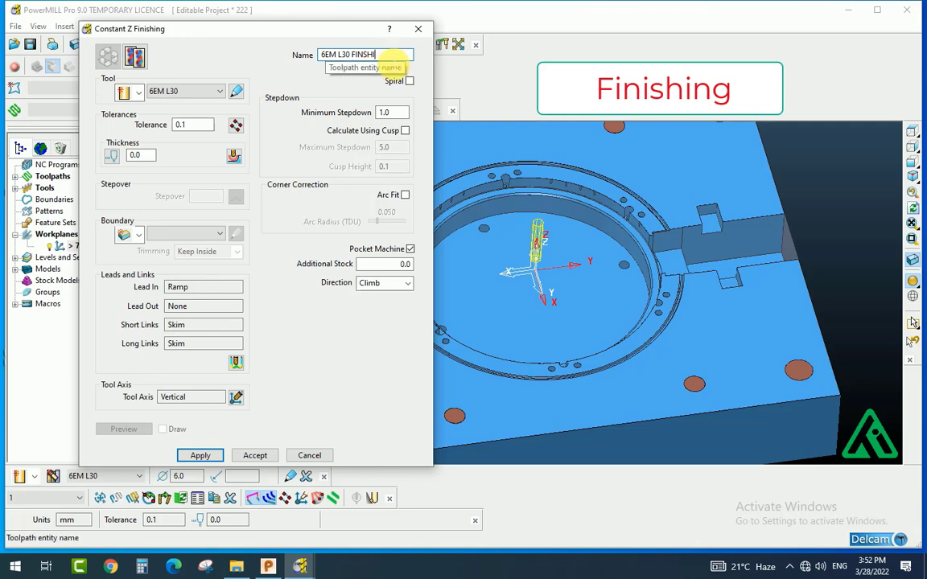
click(396, 113)
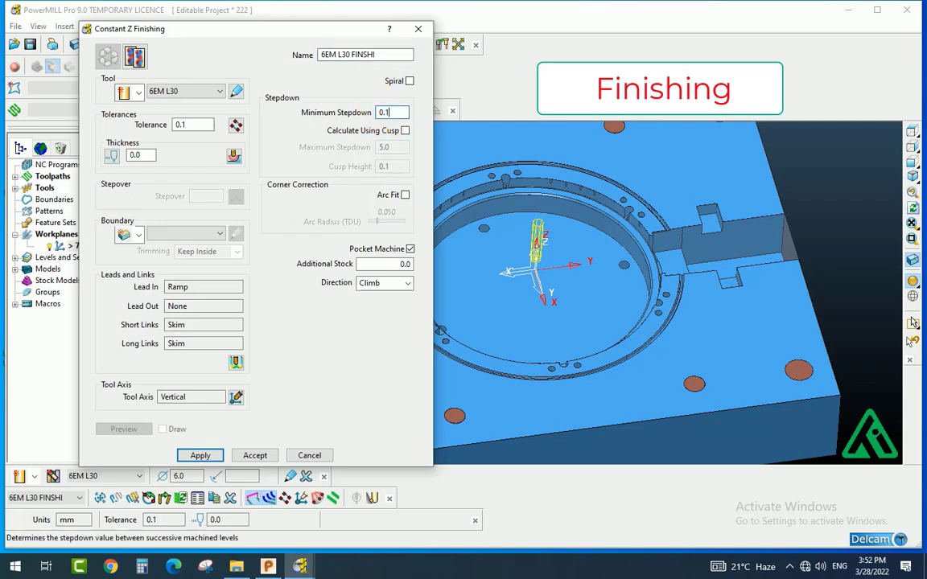
click(410, 81)
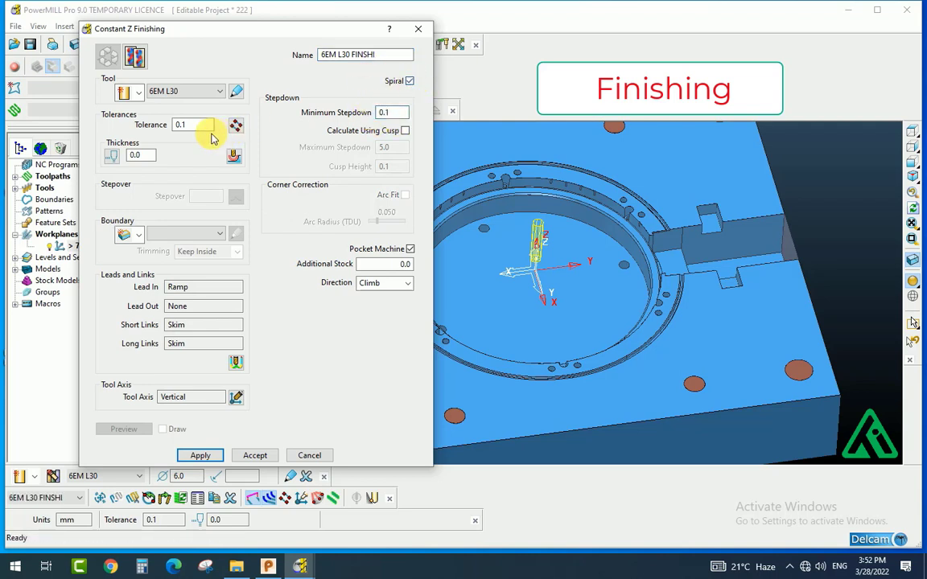
drag(199, 124, 165, 121)
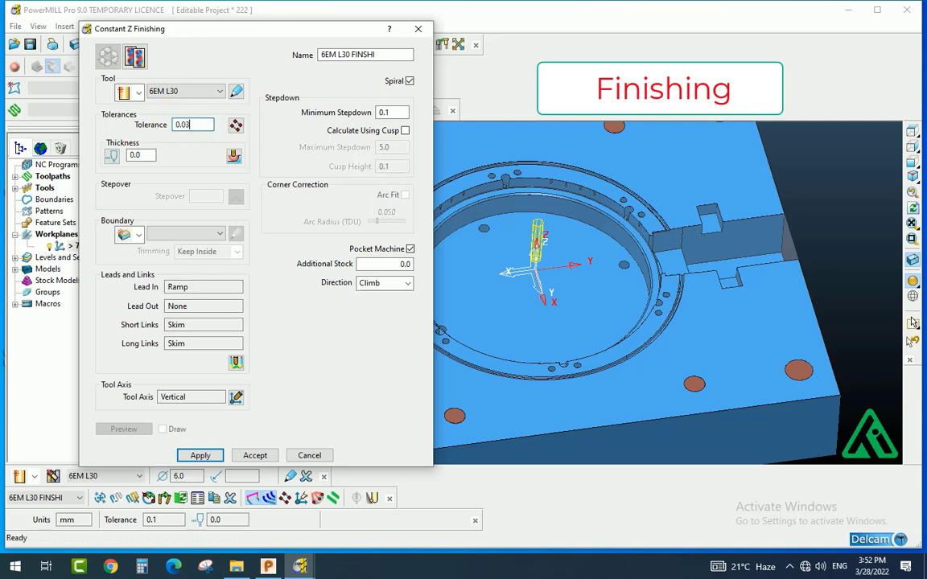
click(209, 455)
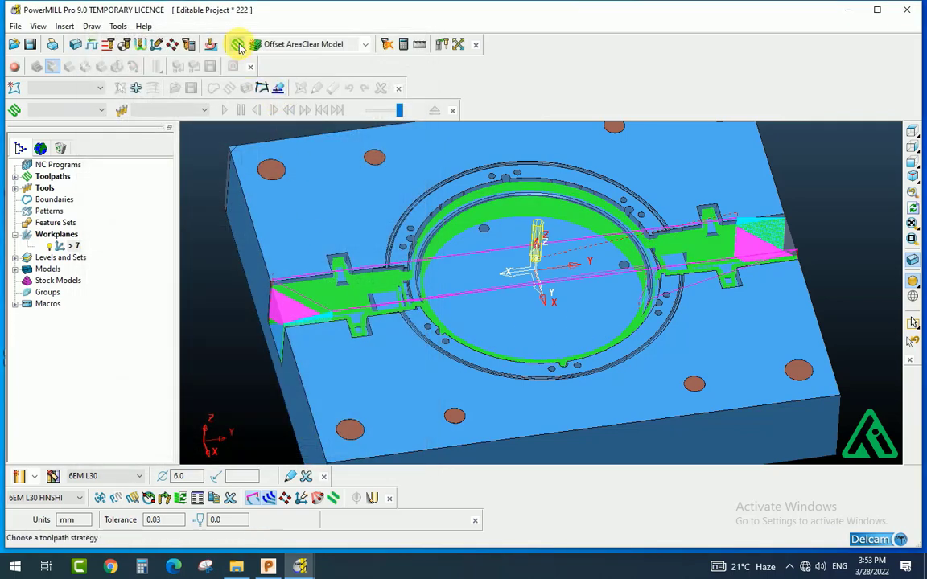
click(238, 41)
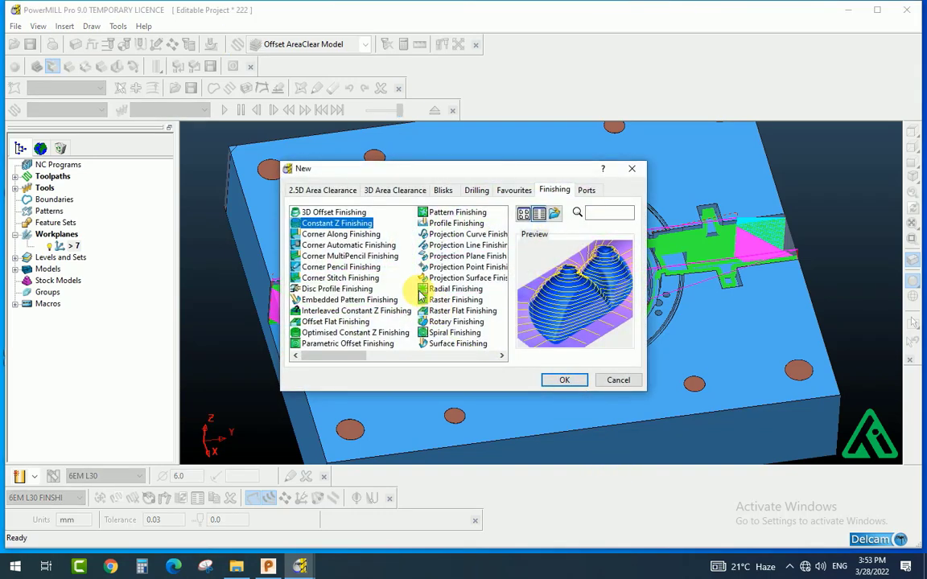
click(456, 301)
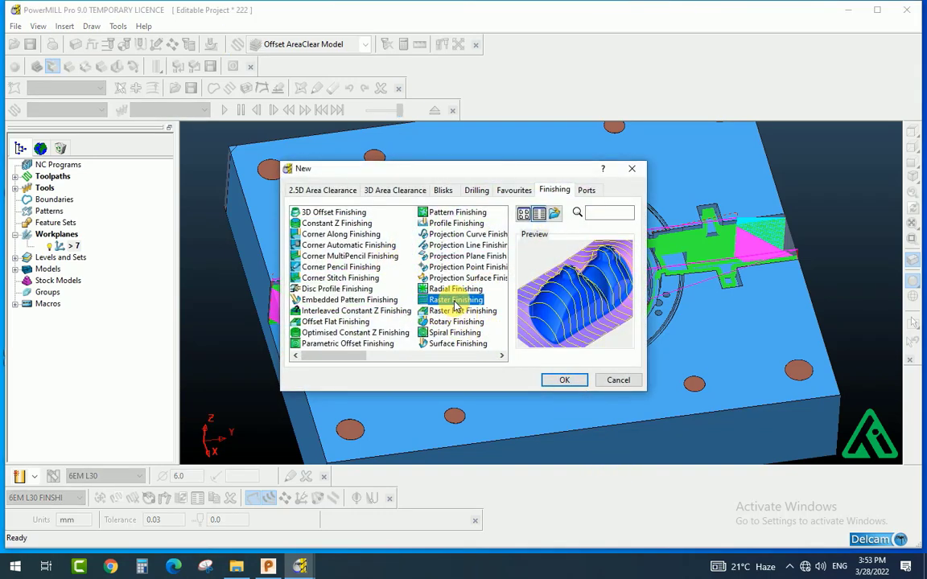
click(465, 312)
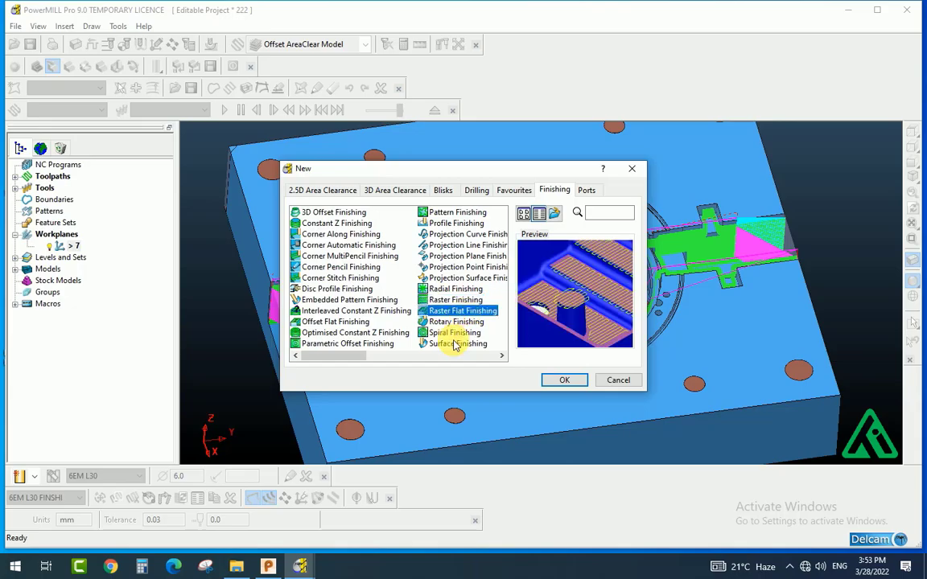
click(564, 380)
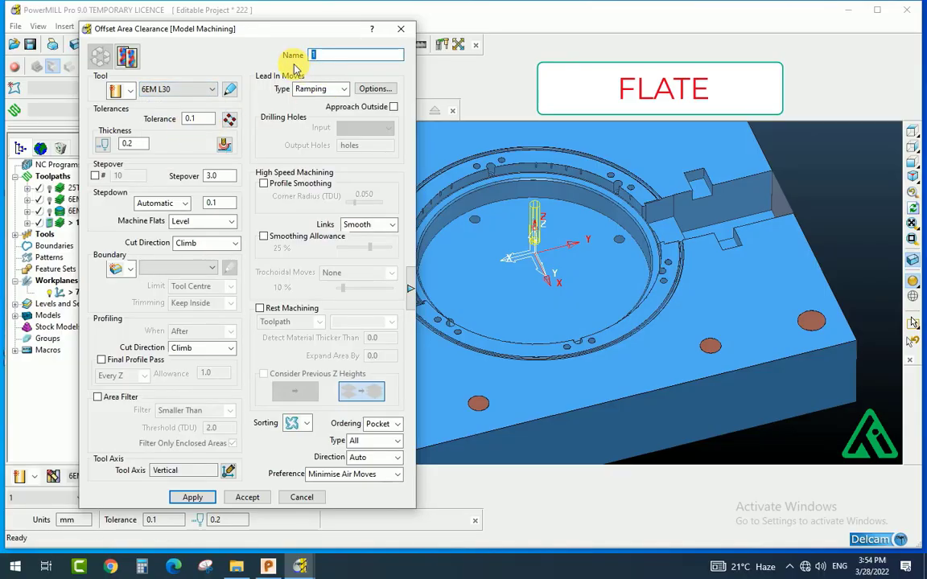
Name the Offset AreaClear toolpath for the flats 6EM L30 FALTE and enable separate radial and axial thickness.
text(6EM L30)
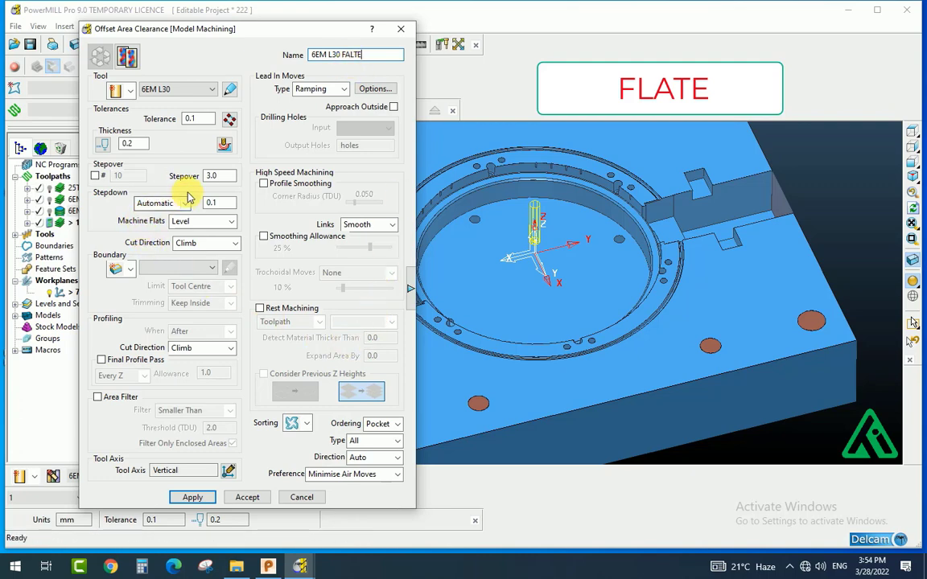
click(220, 175)
click(129, 144)
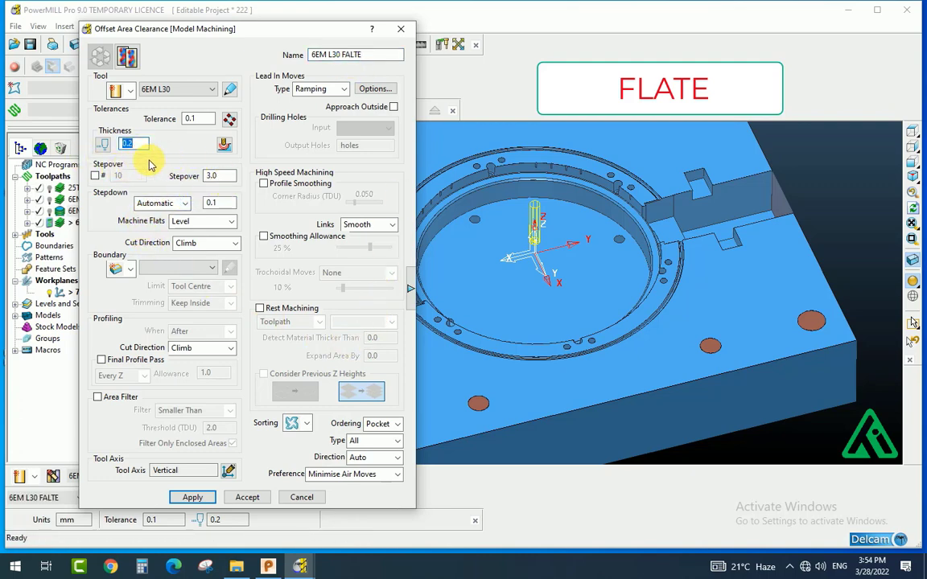
click(103, 144)
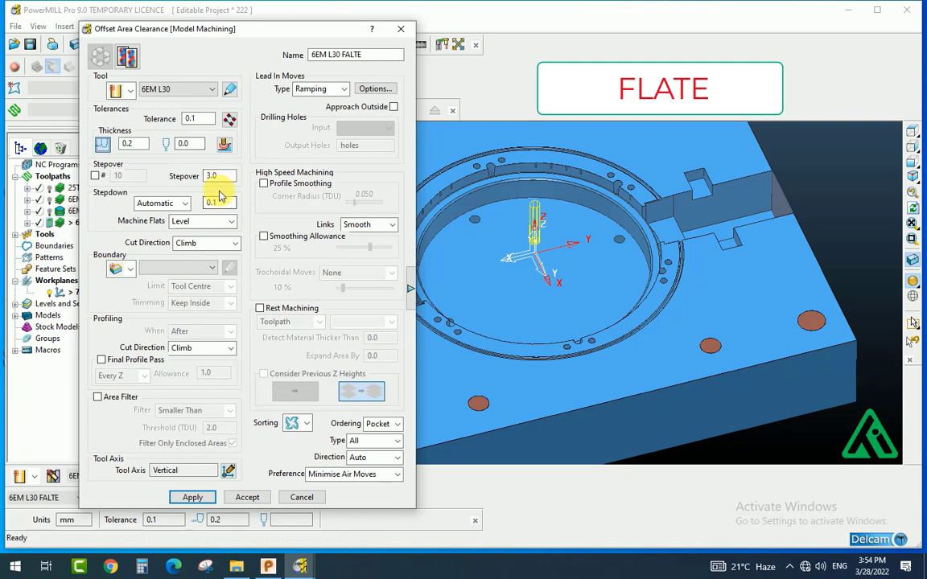
Slice the area clearance by Flat with multiple cuts, using 2 cuts and a 0.1 stepdown, and calculate the toolpath.
click(410, 291)
click(561, 85)
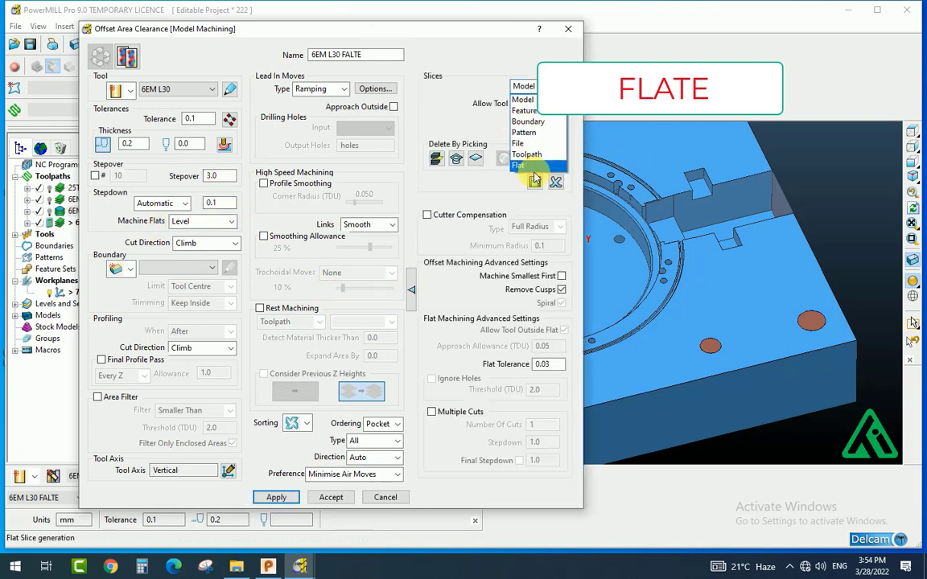
click(532, 166)
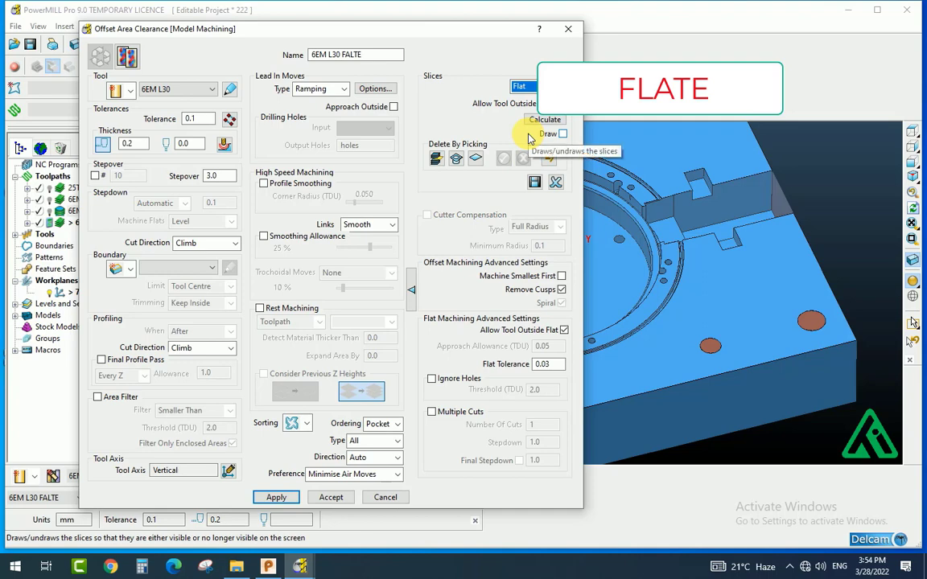
click(433, 412)
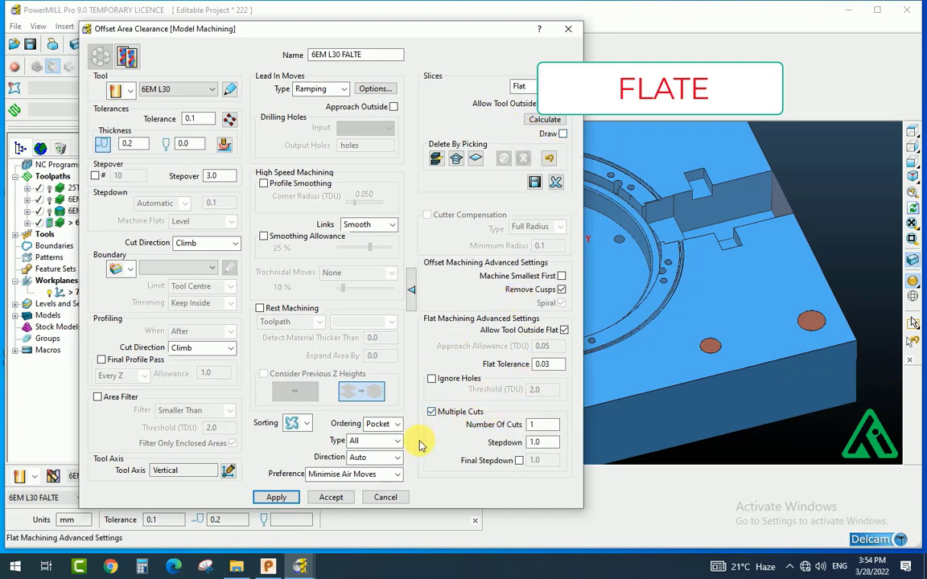
click(543, 425)
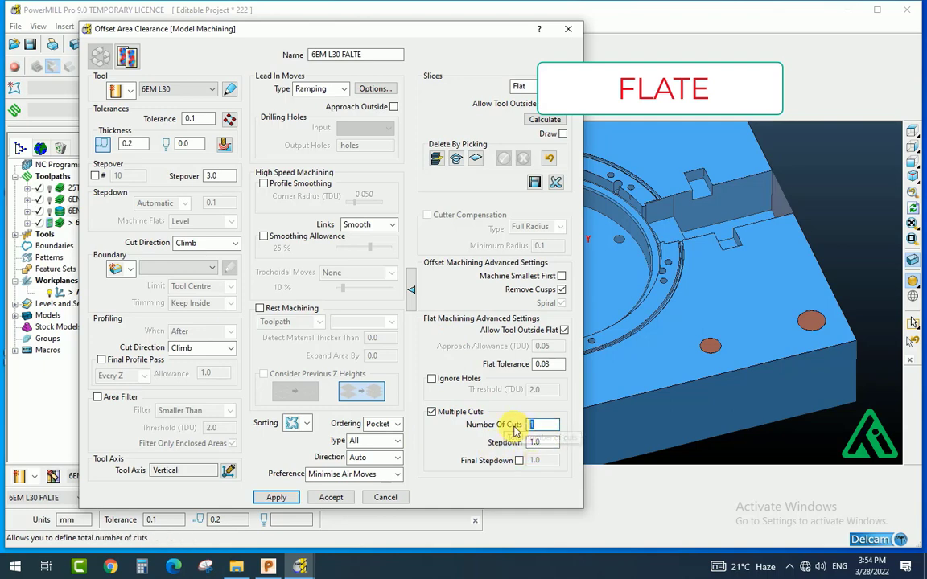
text(2)
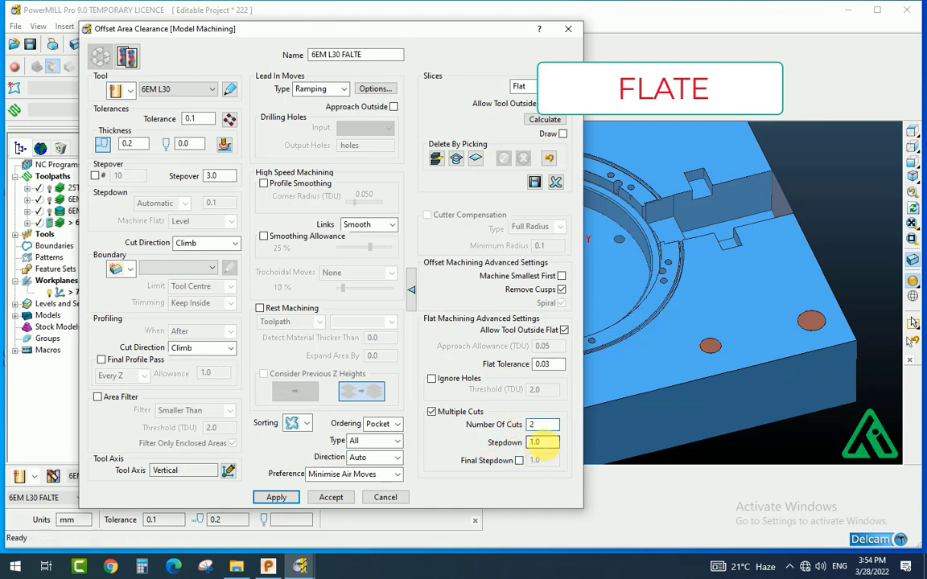
click(538, 442)
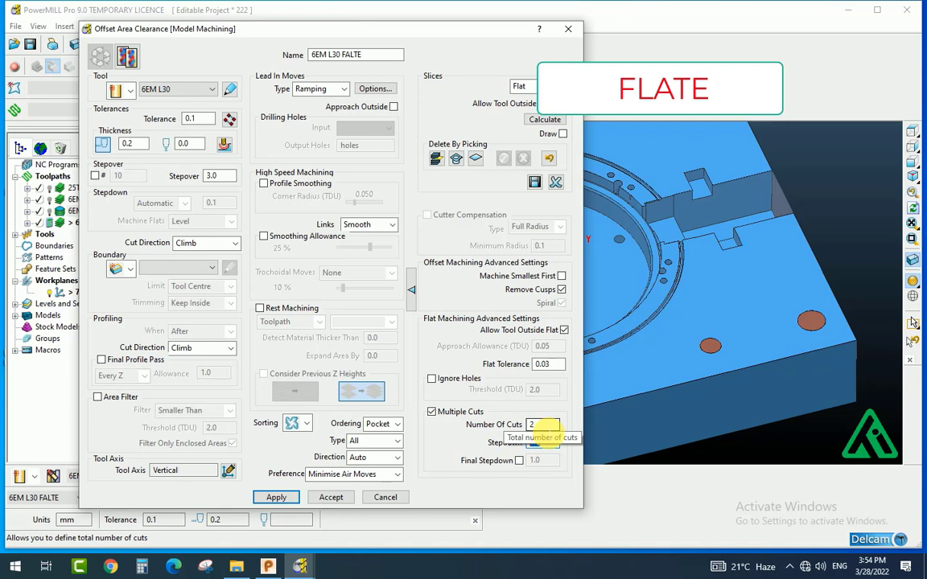
text(0.1)
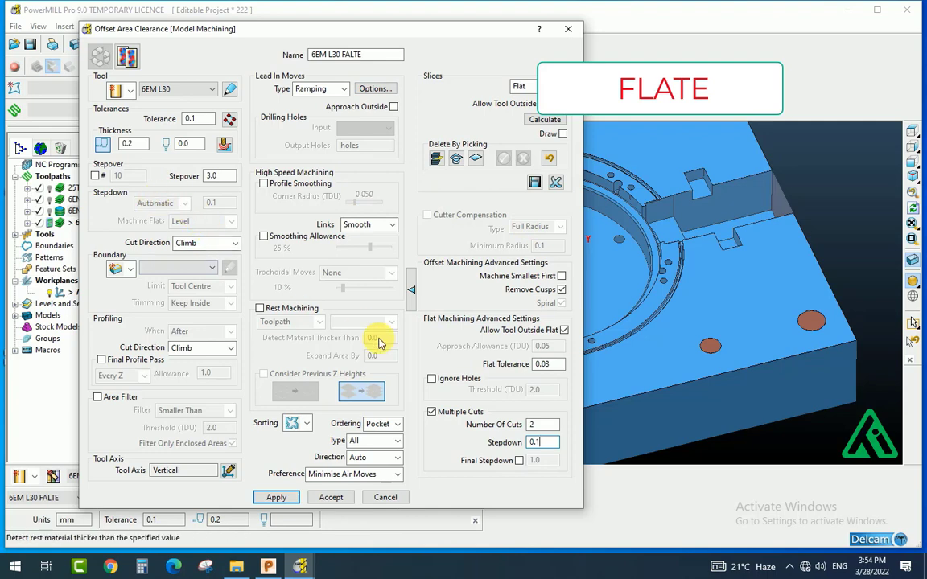
click(288, 498)
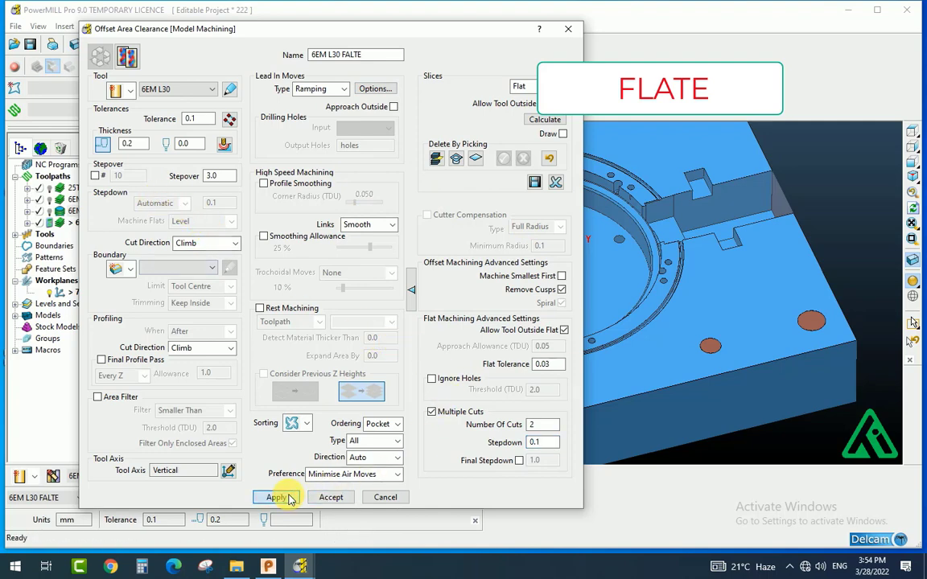
click(331, 498)
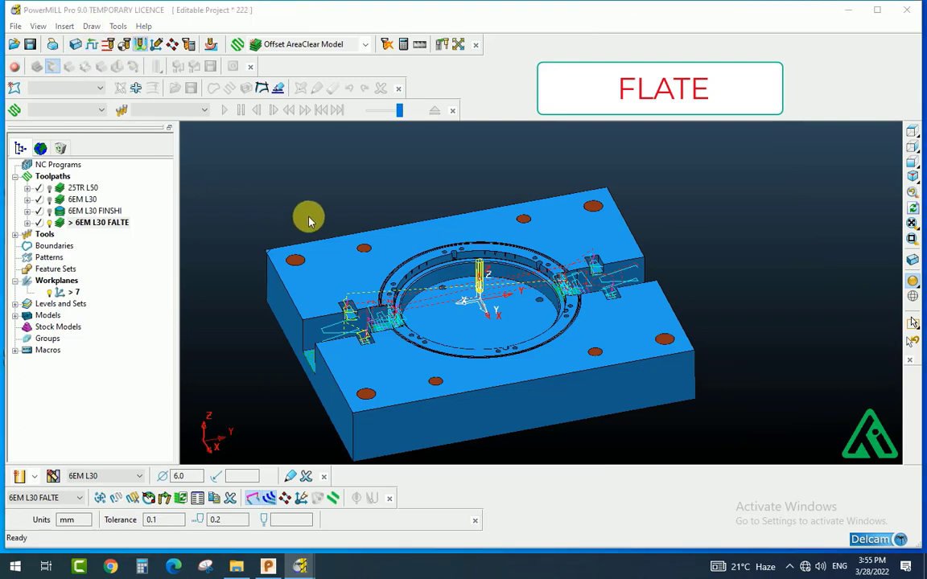
Set the plunge distance to 1.0 in the flats toolpath's leads and links, and apply the settings.
click(202, 170)
click(199, 180)
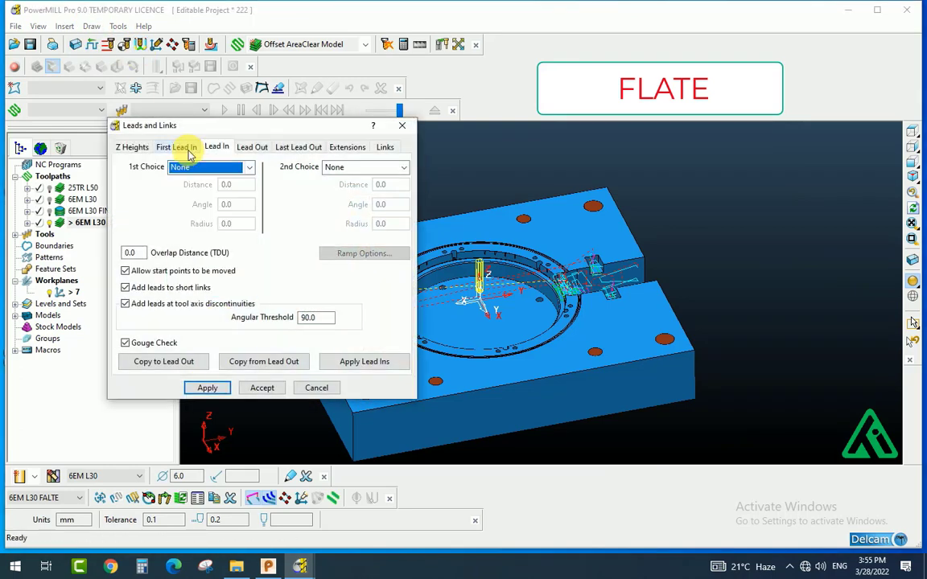
click(183, 148)
click(133, 148)
double_click(301, 231)
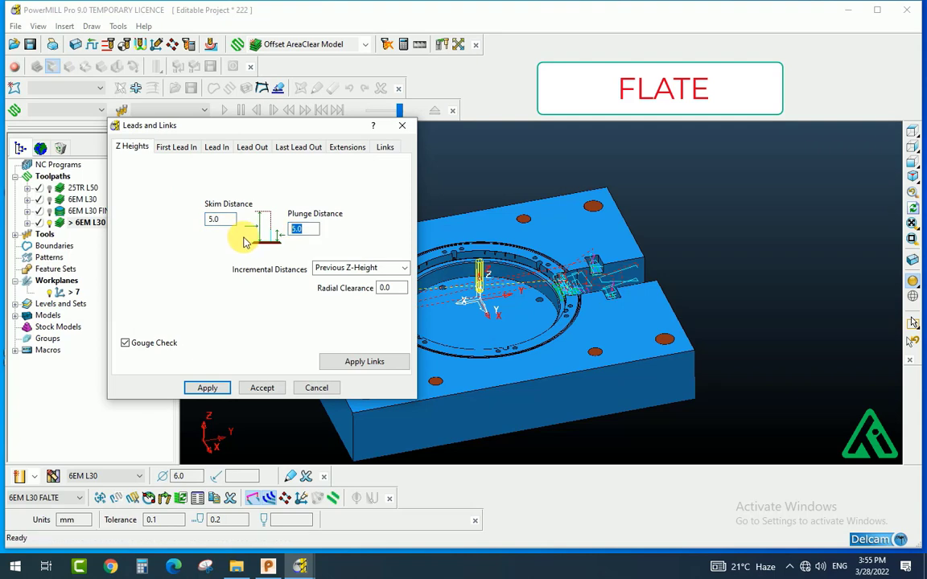
click(385, 148)
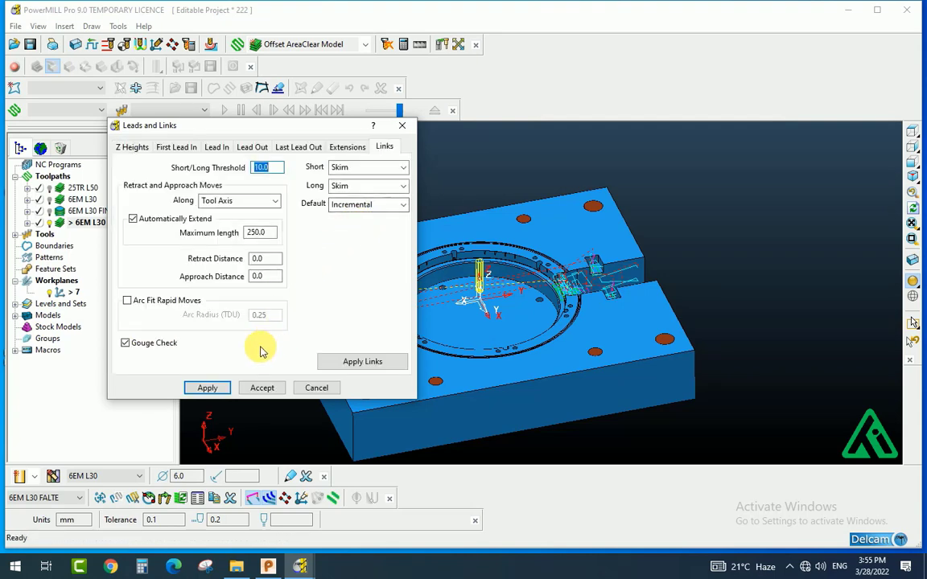
click(207, 388)
click(262, 388)
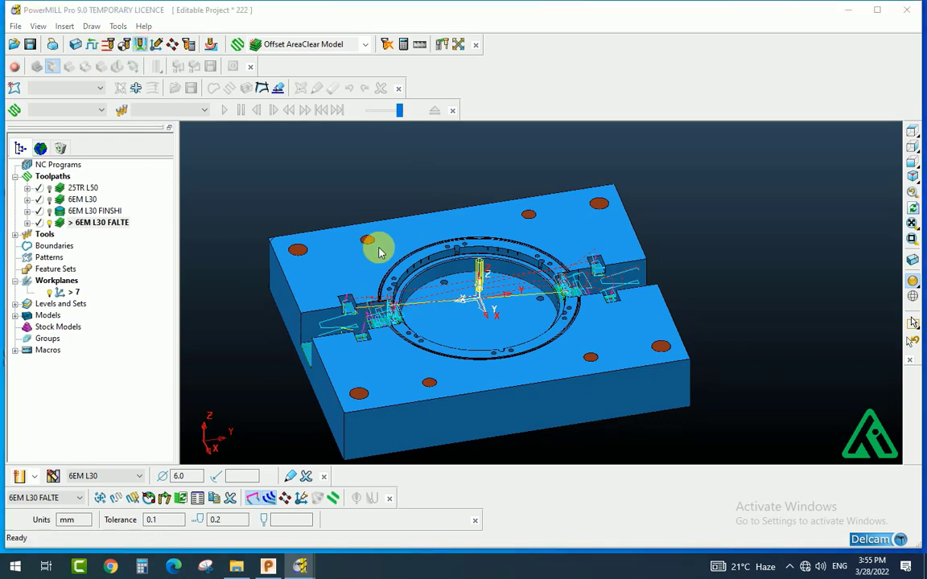
Check the Z heights and link settings of the flats toolpath.
click(217, 153)
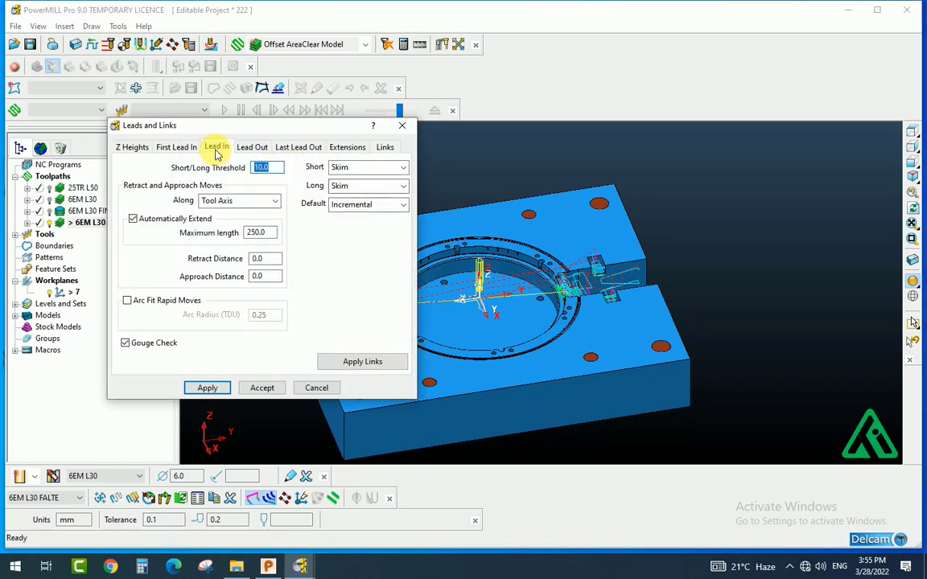
click(133, 148)
click(388, 149)
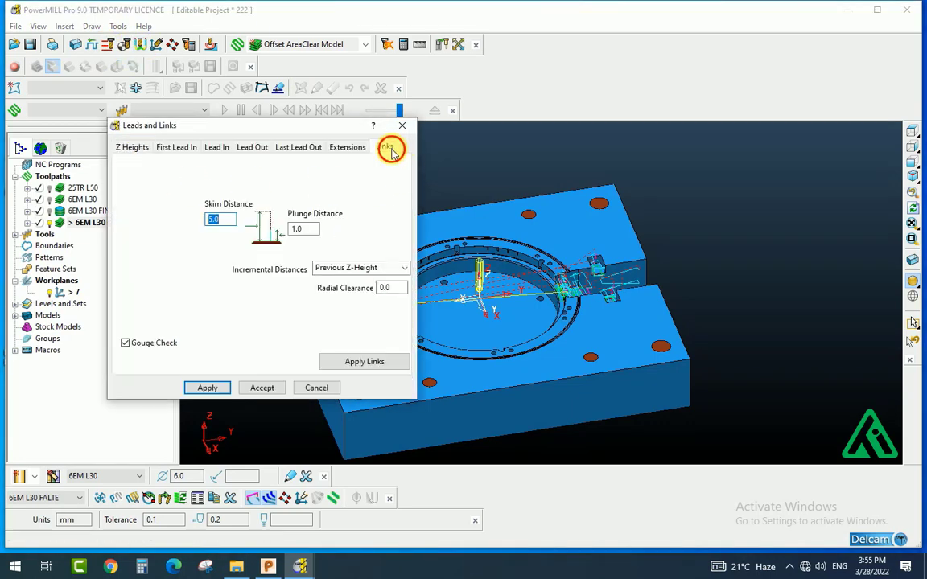
click(266, 388)
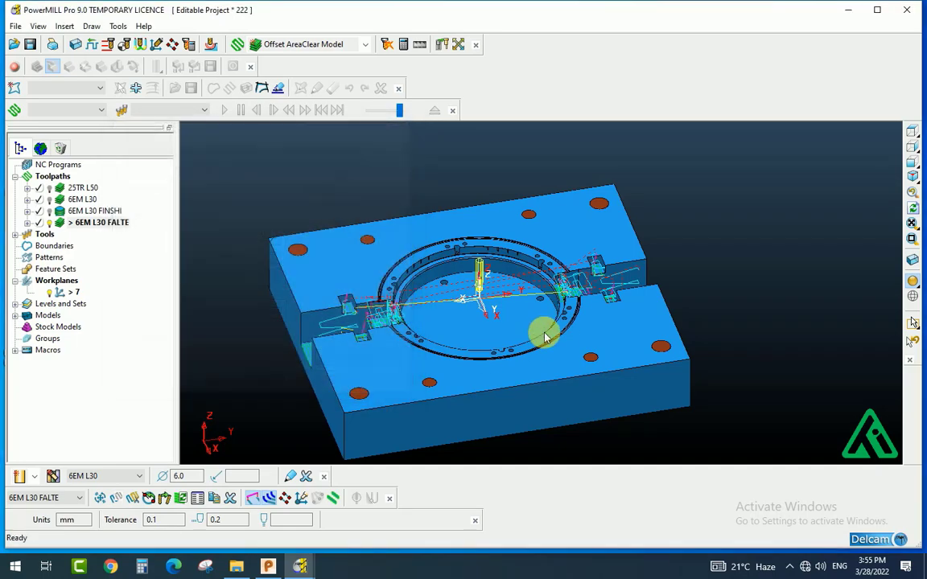
middle_drag(545, 338, 562, 371)
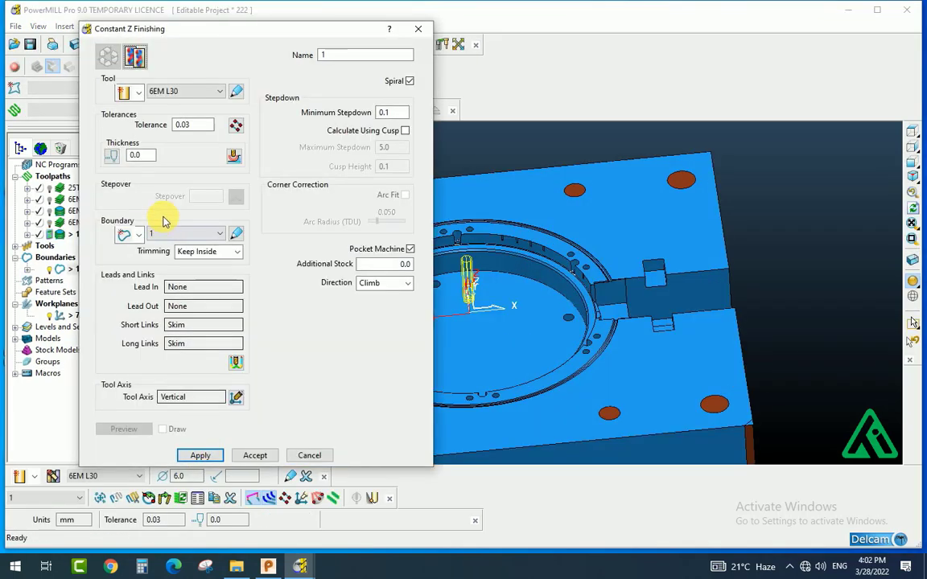
Create an end mill for the Constant Z Finishing toolpath with diameter 3 and length 10, named 3EM L10.
click(139, 94)
click(124, 109)
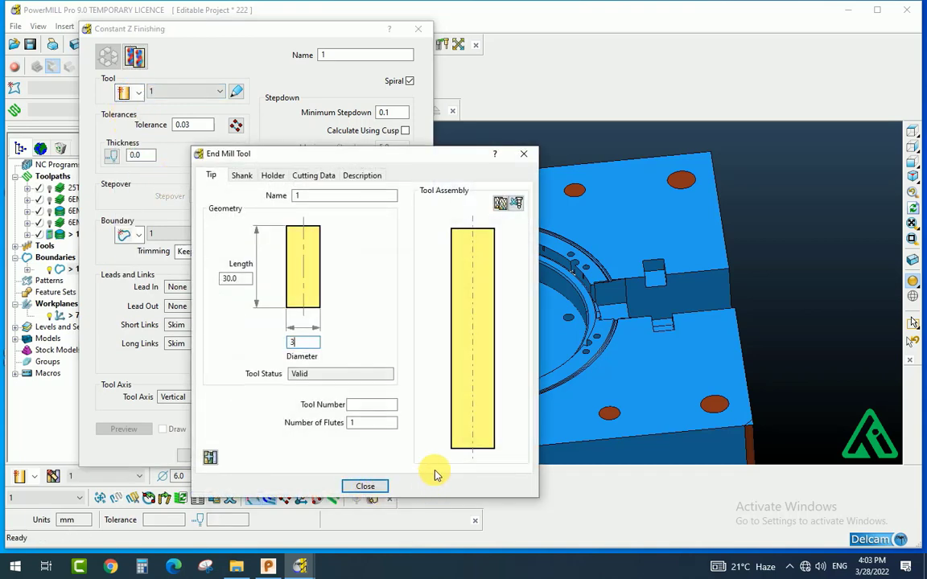
text(3)
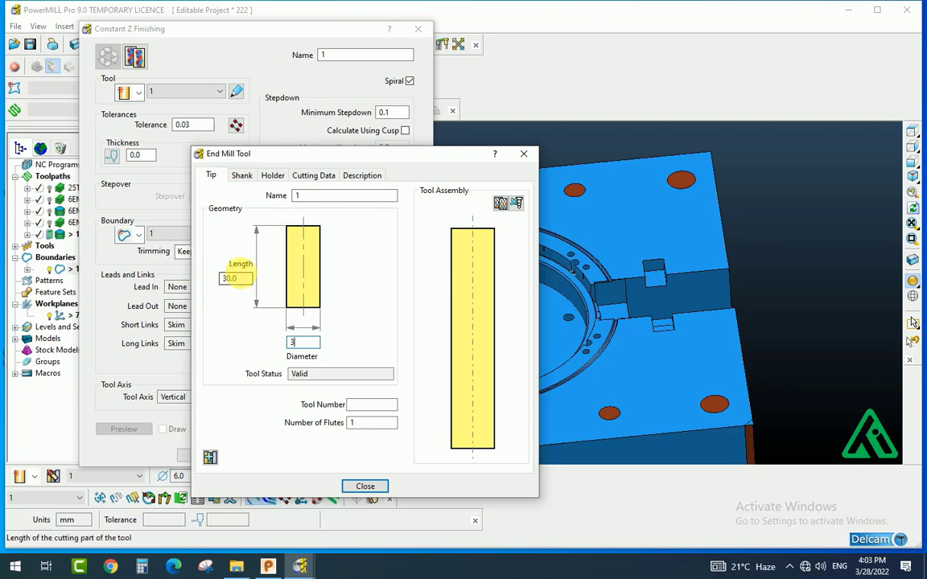
double_click(235, 278)
text(10)
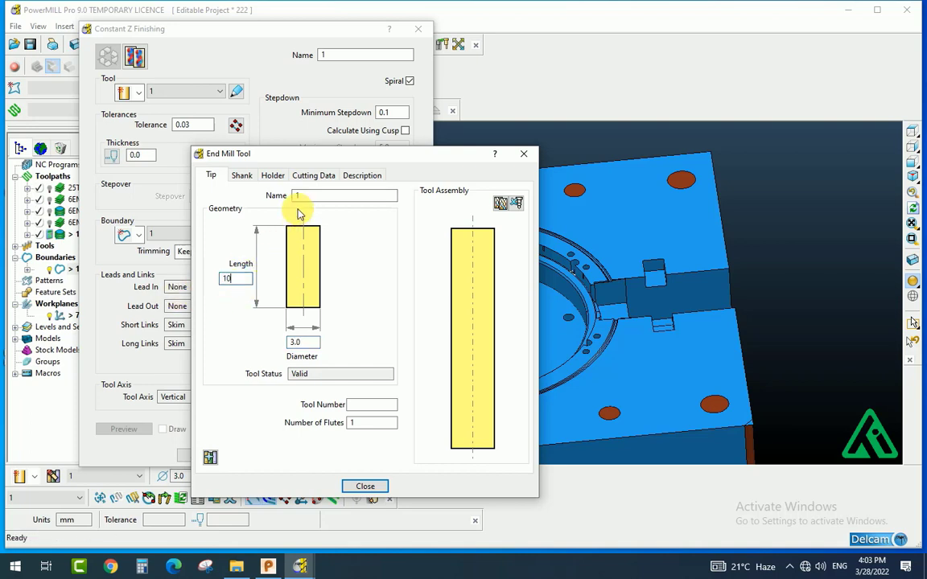
key(Tab)
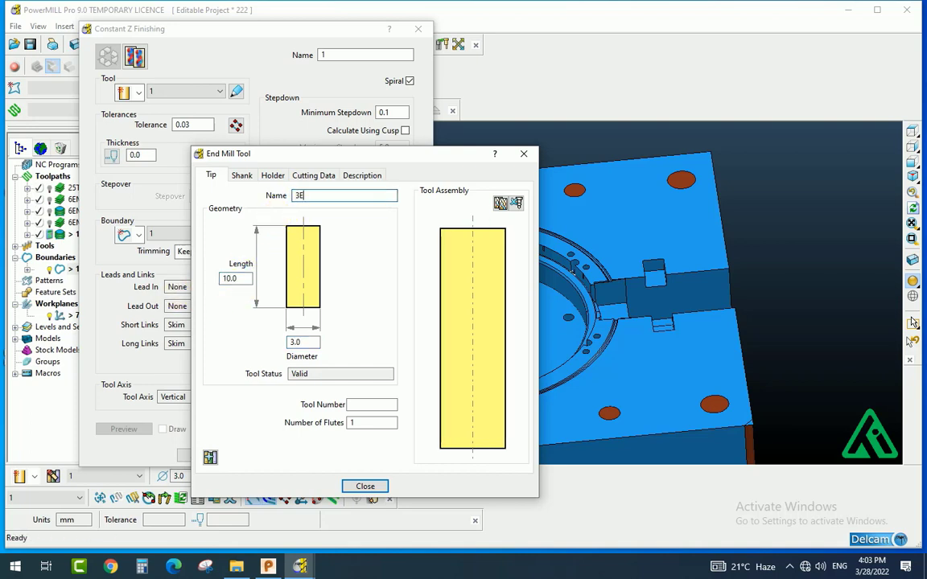
text(3EM L10)
drag(337, 201, 283, 214)
key(ctrl+c)
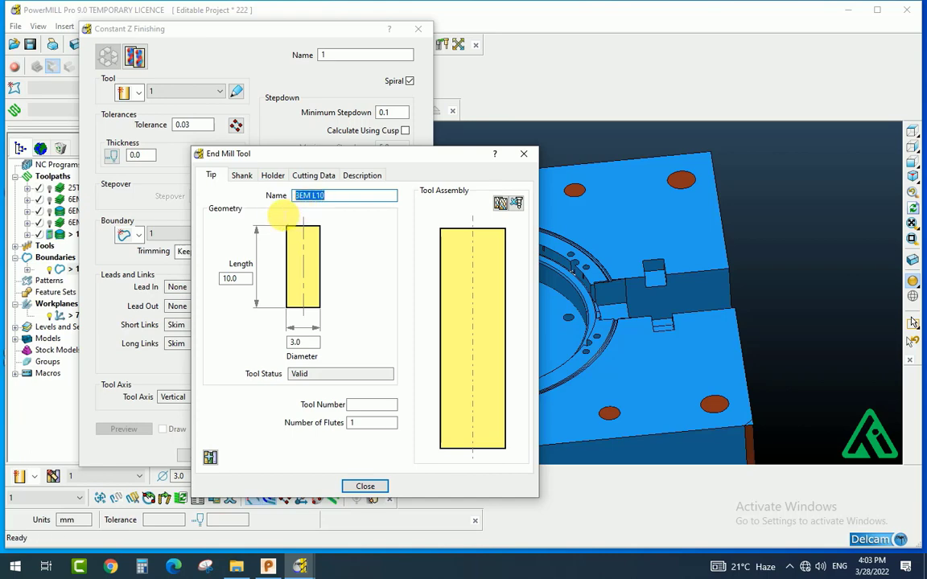
click(365, 486)
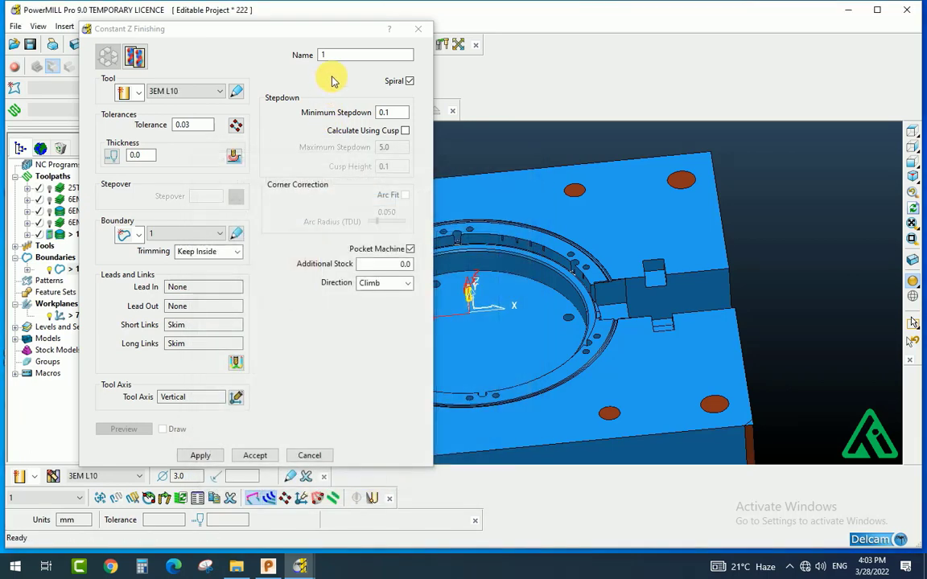
Name the Constant Z toolpath 3EM L10, set its minimum stepdown to 0.05, and calculate it.
double_click(323, 55)
key(ctrl+v)
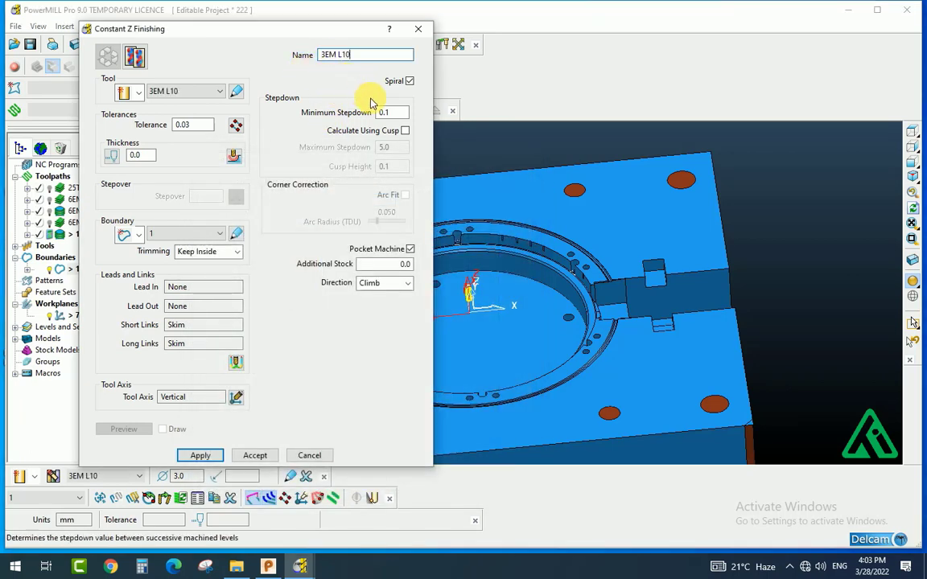
drag(391, 114, 356, 110)
text(05)
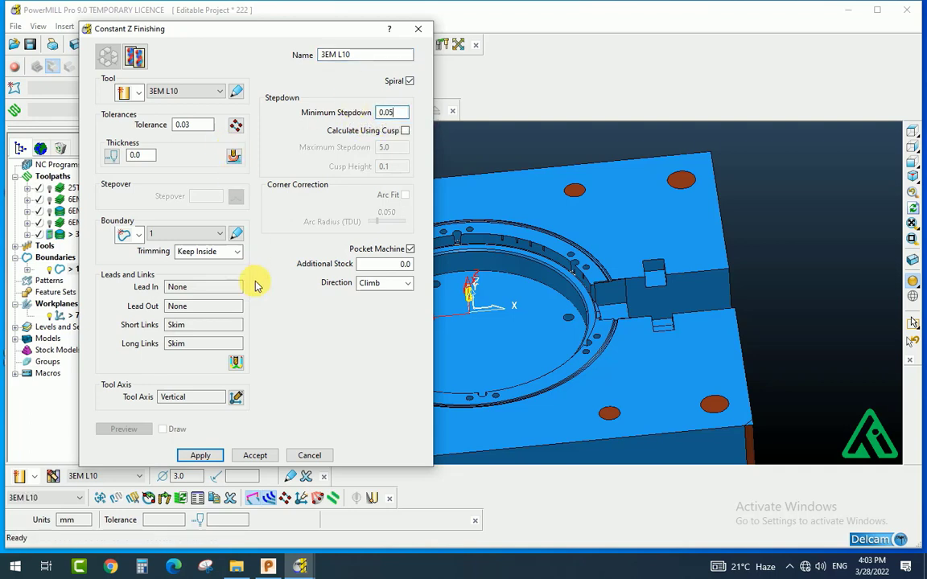
click(201, 456)
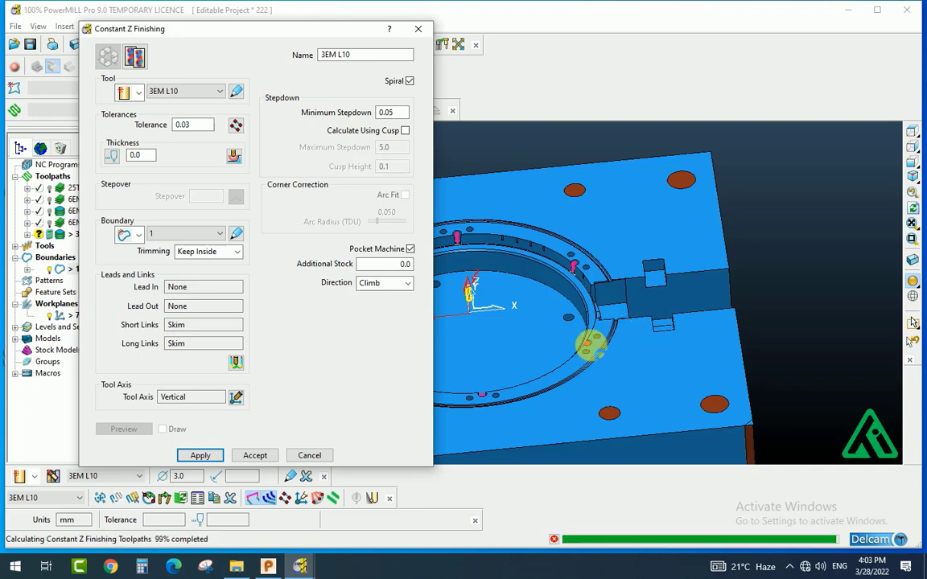
Examine the calculated 3EM L10 passes in the small notches around the ring, closing the Constant Z Finishing form.
shift+middle_drag(529, 319, 661, 373)
scroll(556, 293, up, 6)
scroll(600, 294, down, 3)
scroll(668, 301, up, 3)
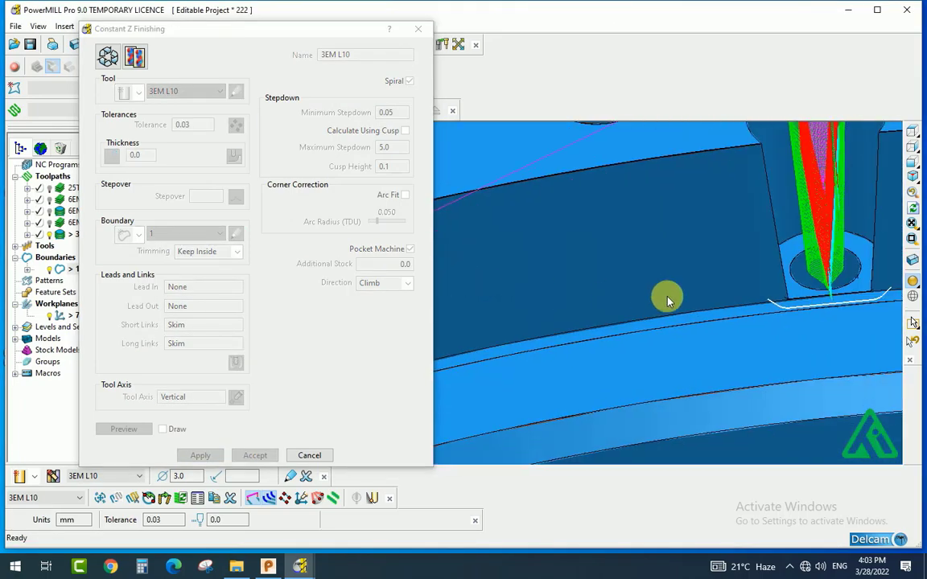
shift+middle_drag(668, 302, 549, 305)
scroll(556, 302, down, 2)
middle_drag(606, 326, 664, 348)
click(310, 455)
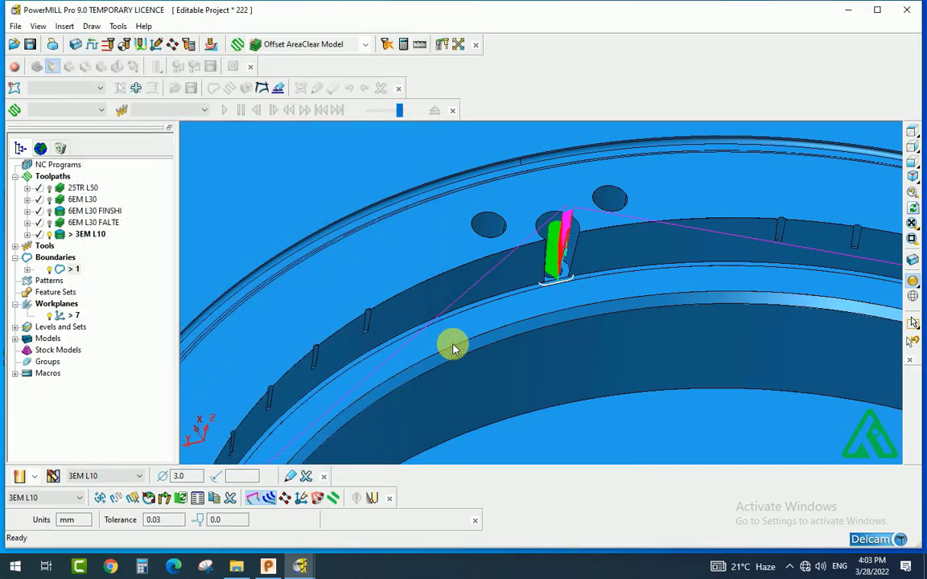
scroll(488, 314, down, 5)
middle_drag(488, 320, 266, 266)
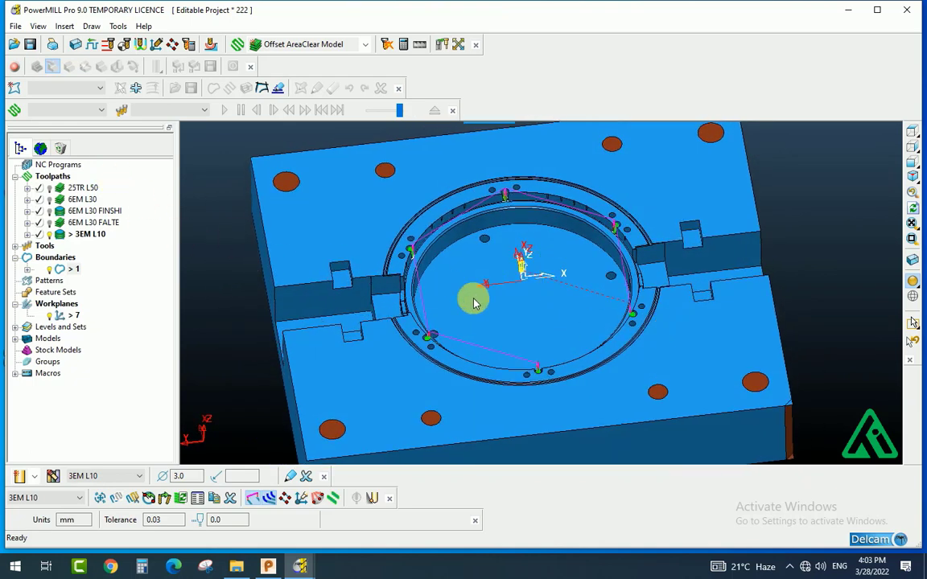
middle_drag(471, 301, 407, 315)
Activate the 25TR L50 roughing toolpath and check the stock block limits.
double_click(61, 190)
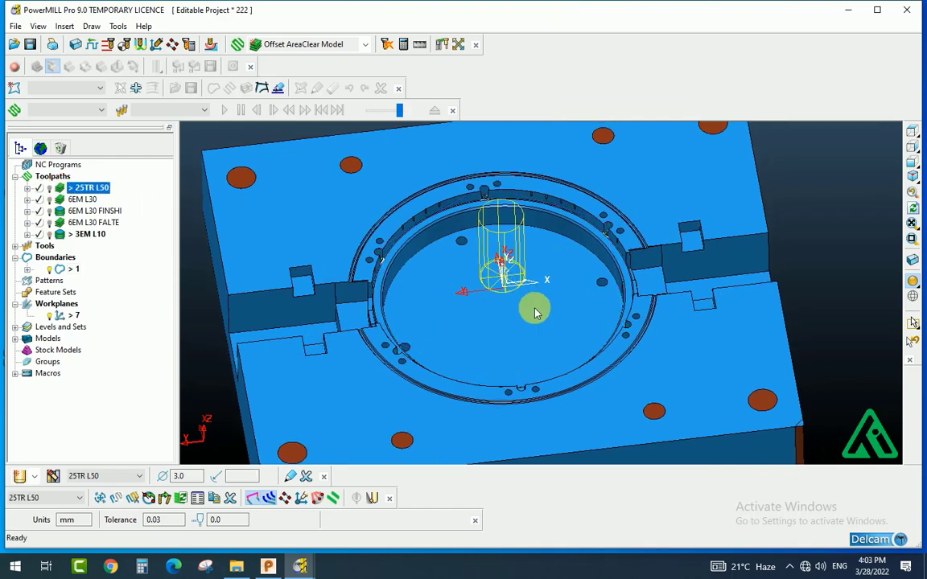
middle_drag(550, 306, 609, 307)
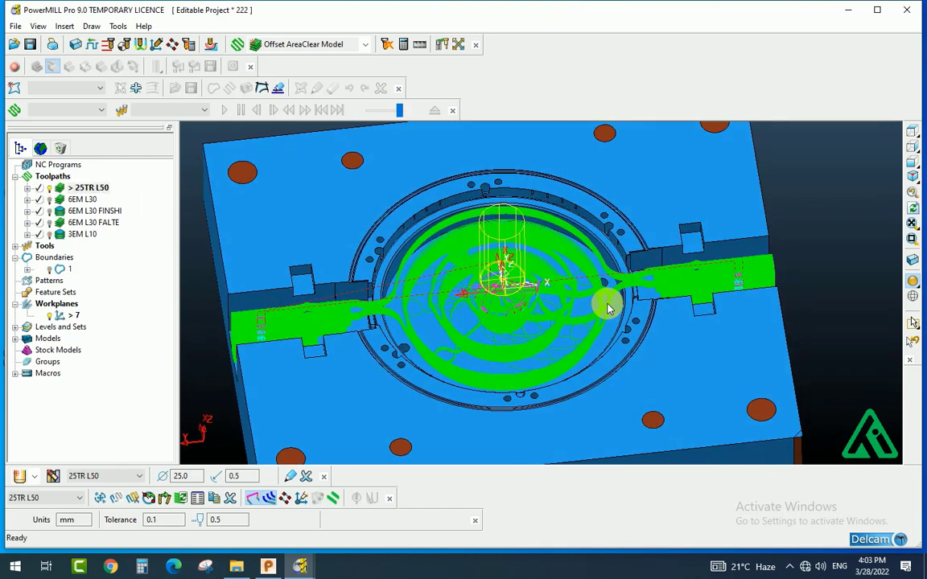
click(75, 43)
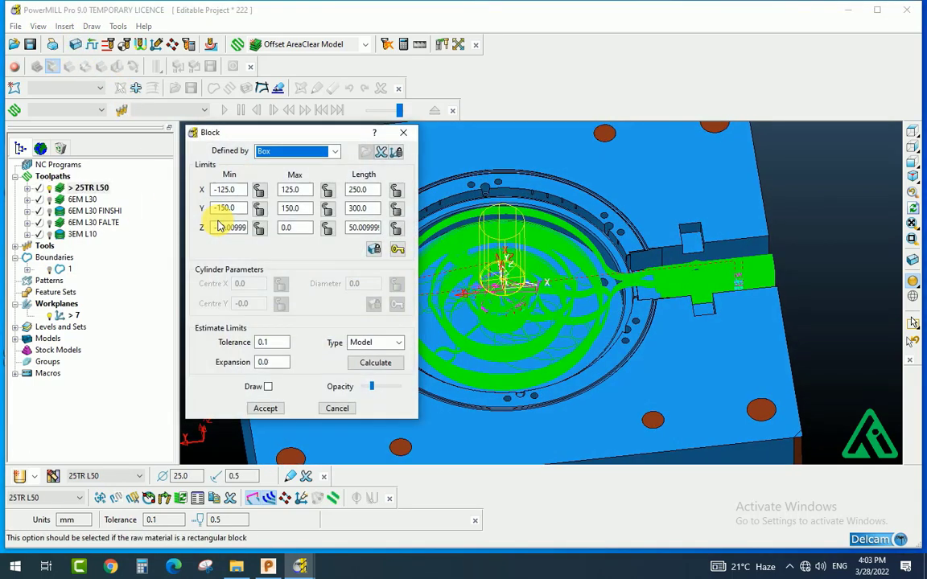
click(337, 408)
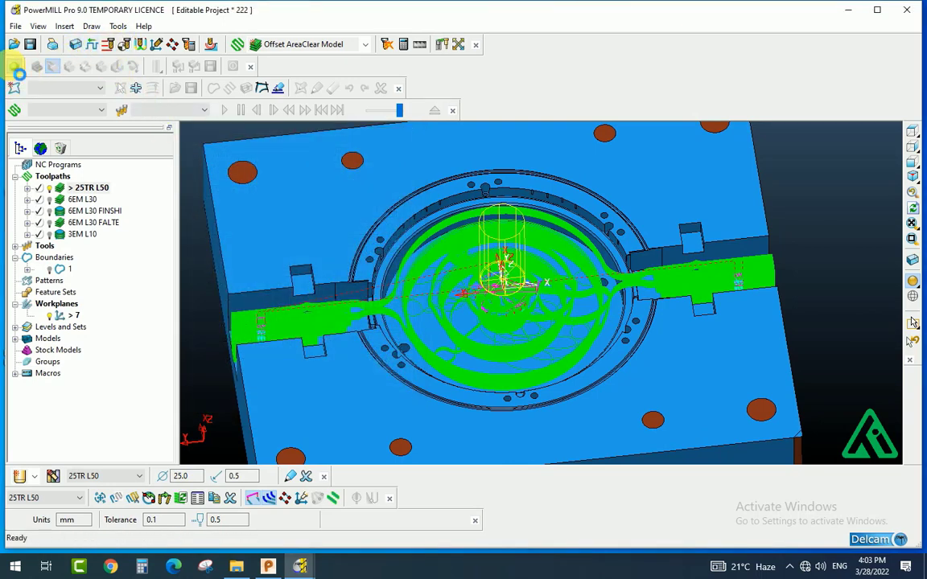
Turn on the ViewMill simulation and simulate the 25TR L50 roughing toolpath to its end with the 25TR L50 tool active.
click(15, 66)
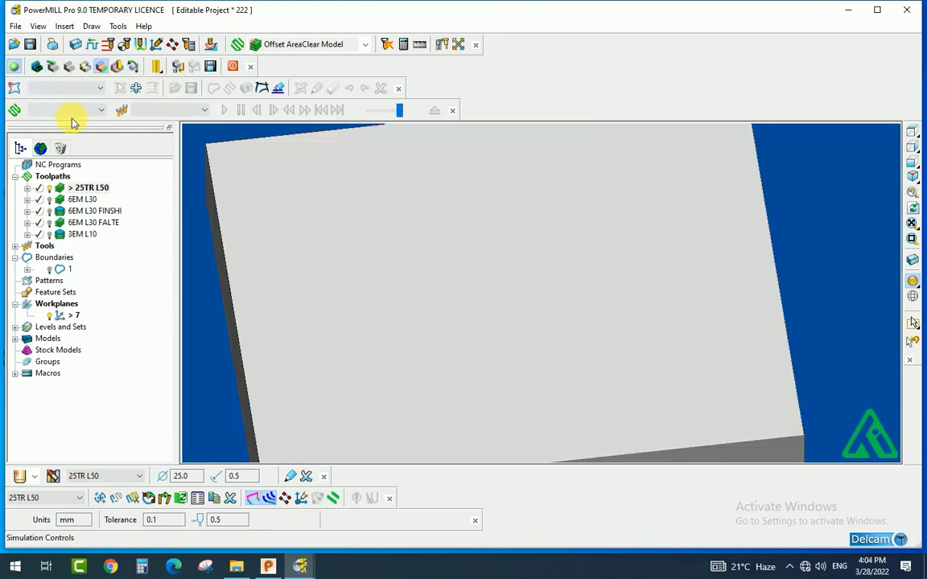
click(97, 112)
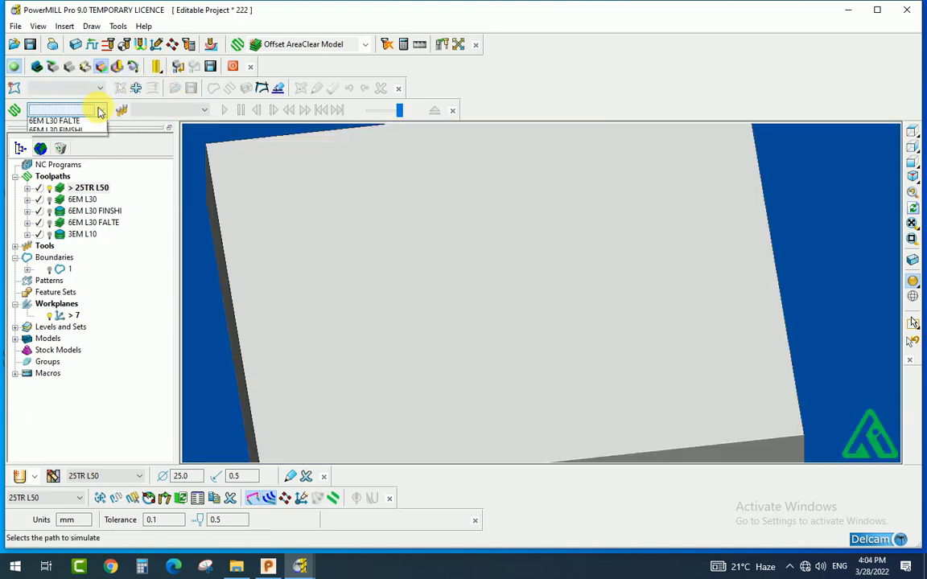
click(53, 122)
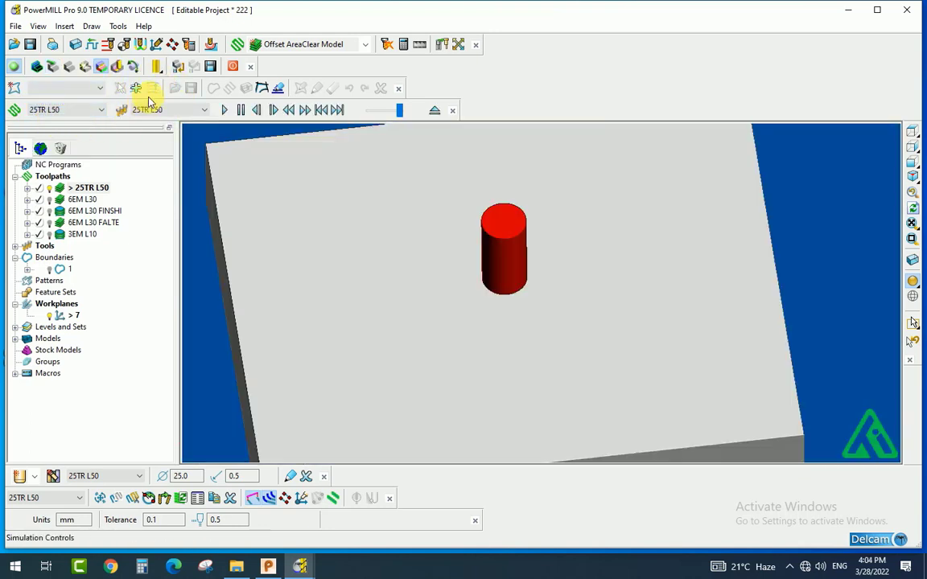
click(226, 109)
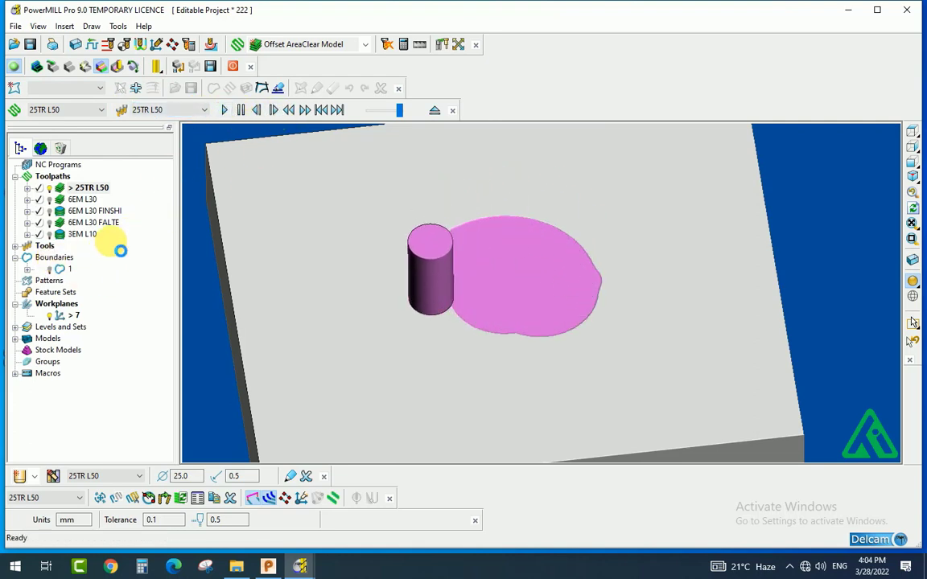
click(16, 245)
click(63, 258)
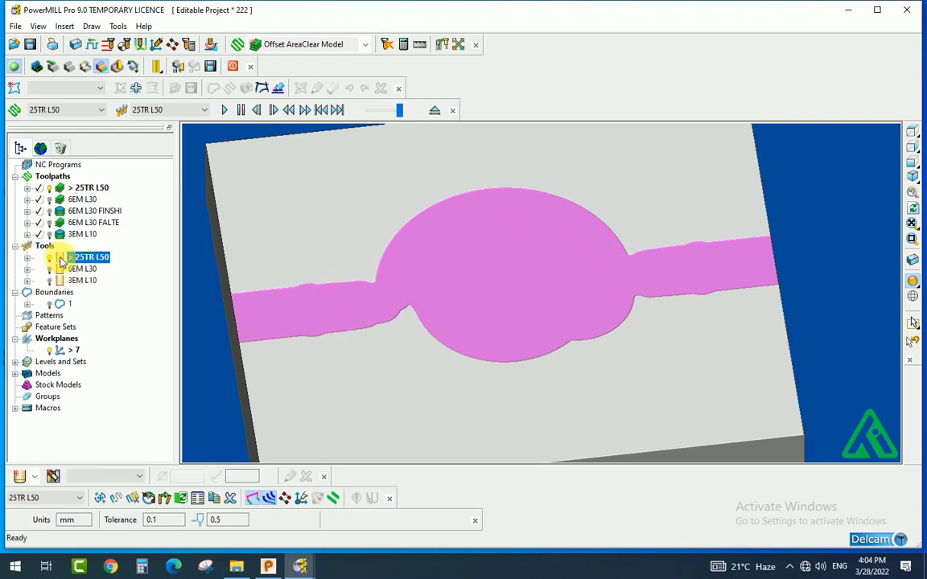
click(226, 111)
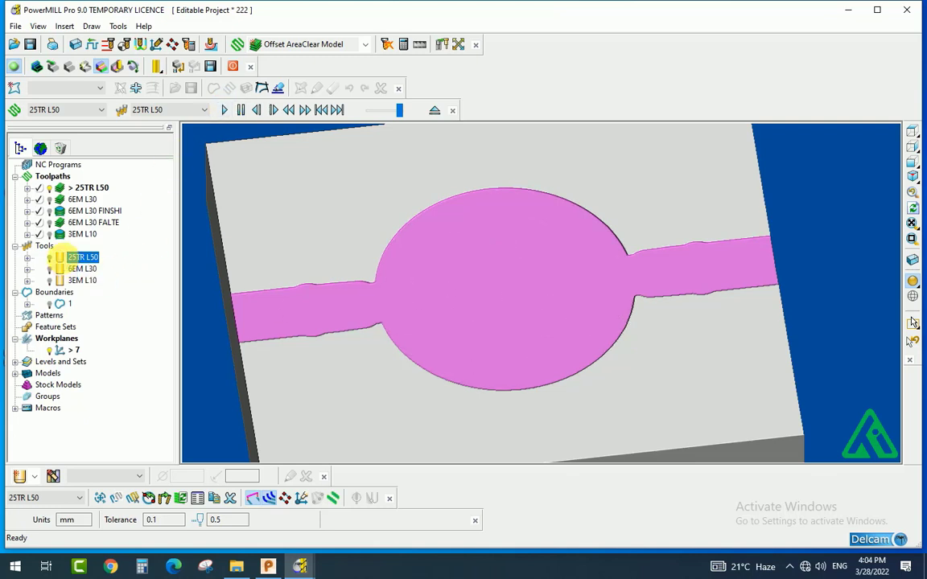
double_click(63, 258)
click(224, 110)
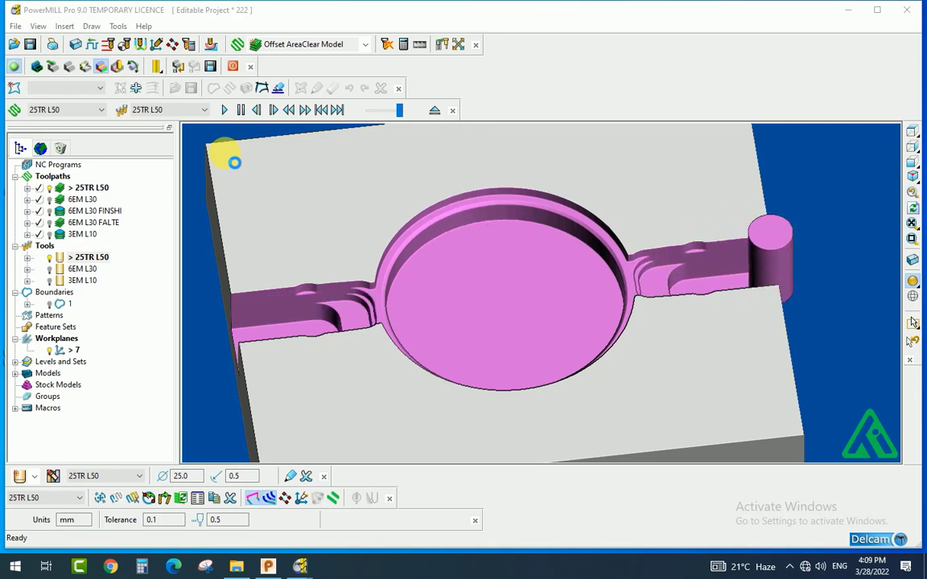
Simulate the 6EM L30 semi-finishing toolpath on the roughed stock with the 6EM L30 tool active.
click(100, 111)
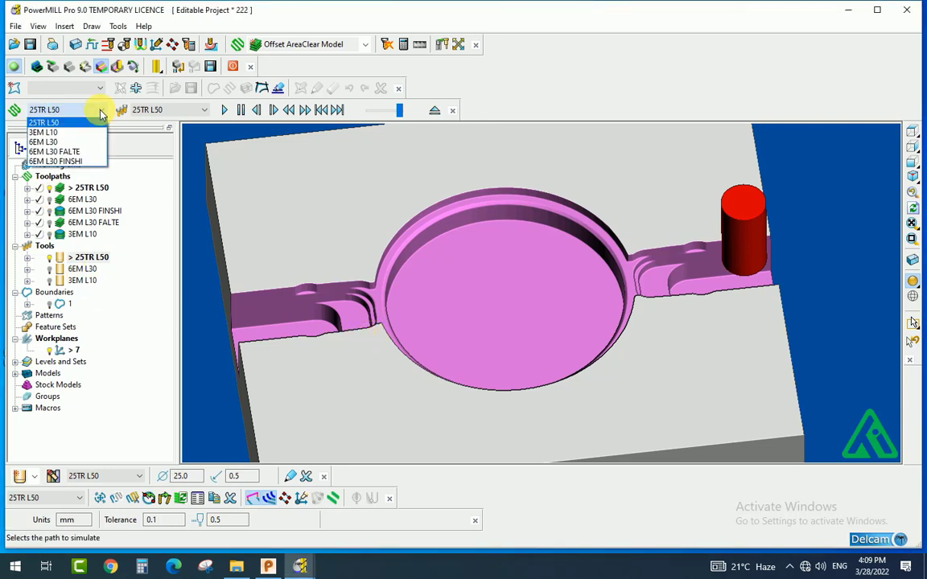
click(47, 142)
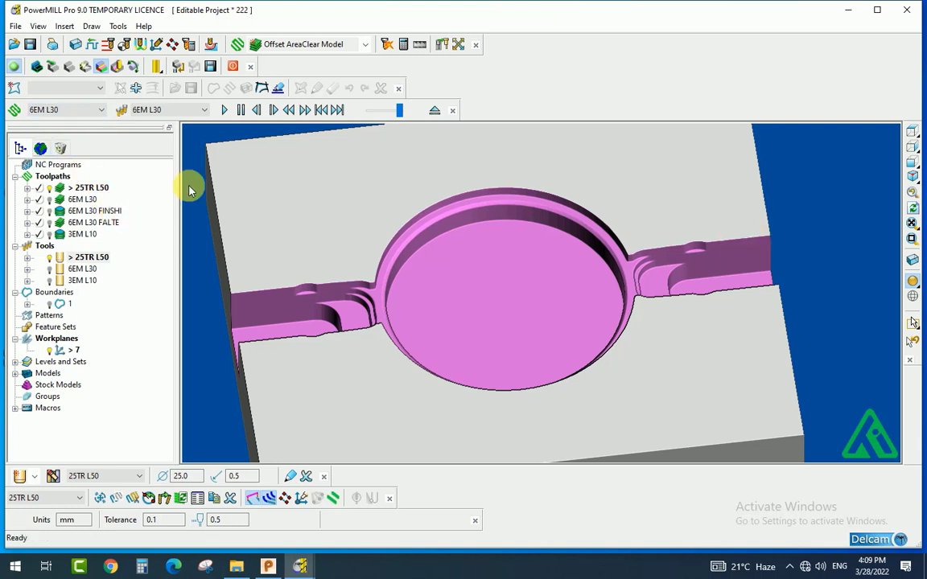
click(224, 109)
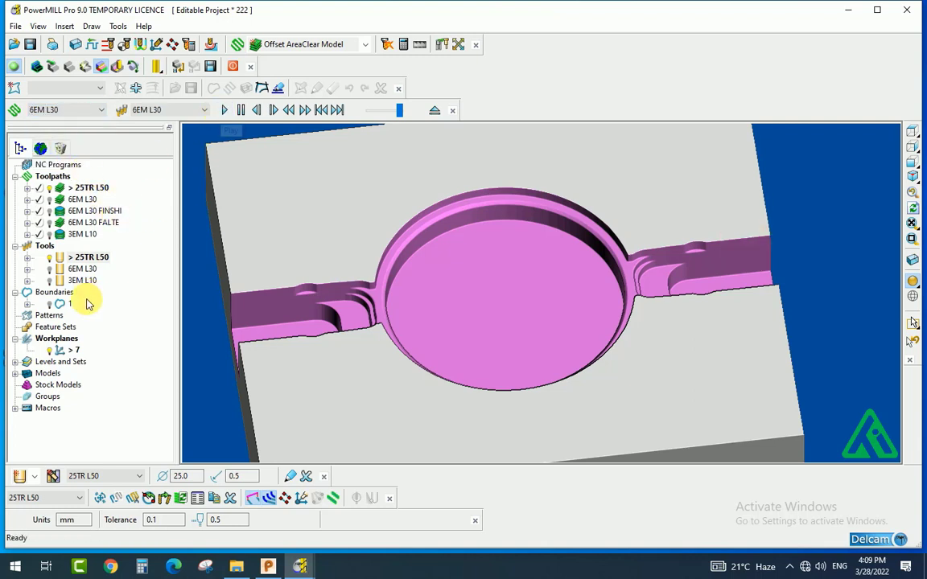
double_click(81, 269)
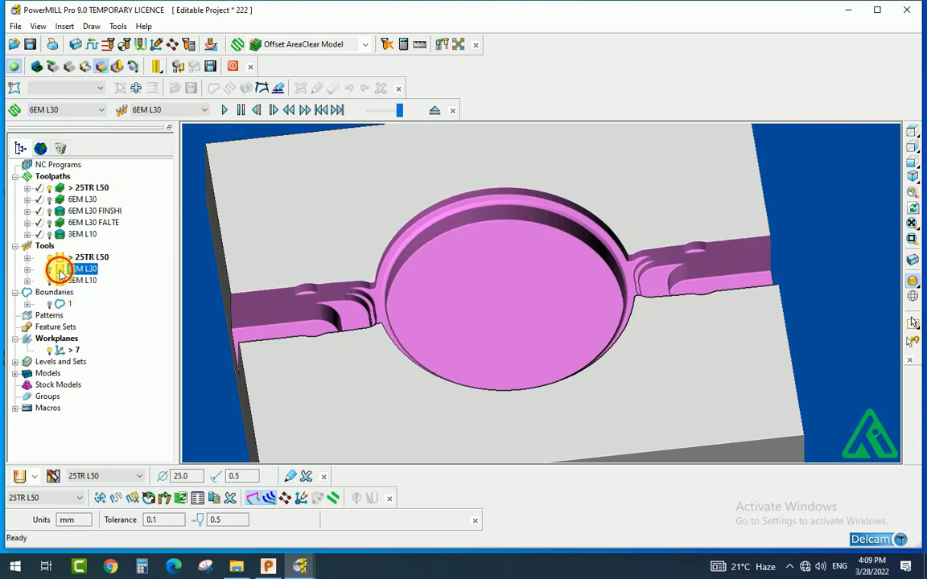
click(225, 109)
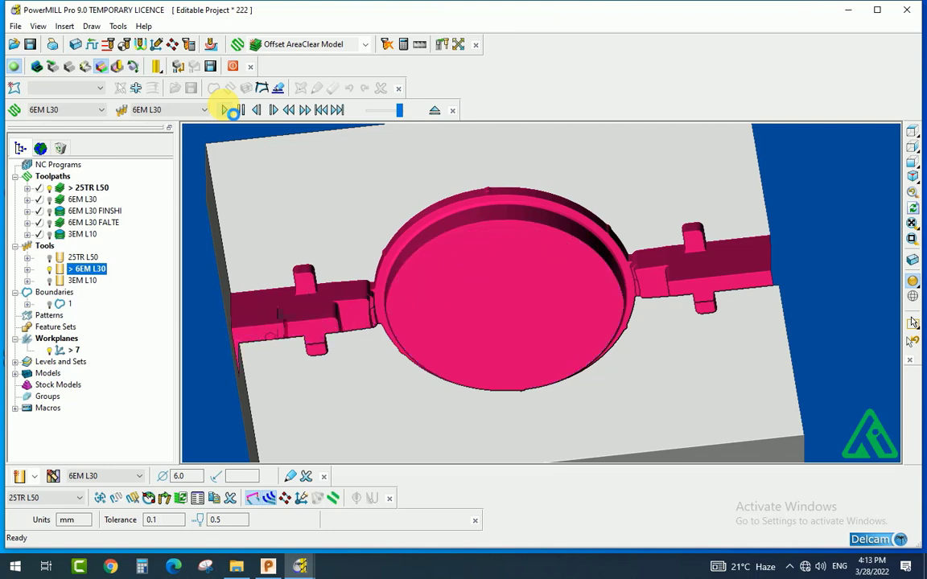
click(229, 111)
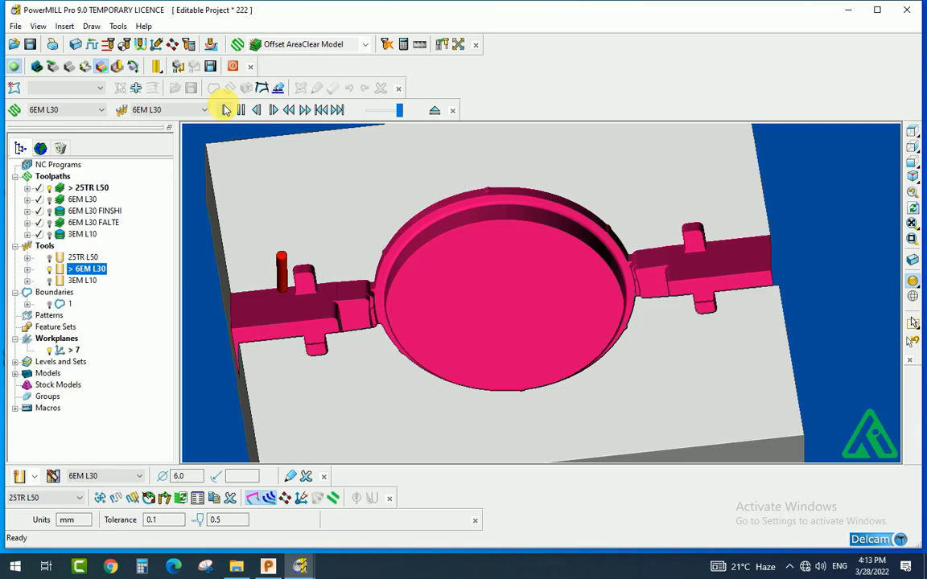
Simulate the 6EM L30 FINSHI toolpath on the semi-finished stock through to its end.
click(102, 111)
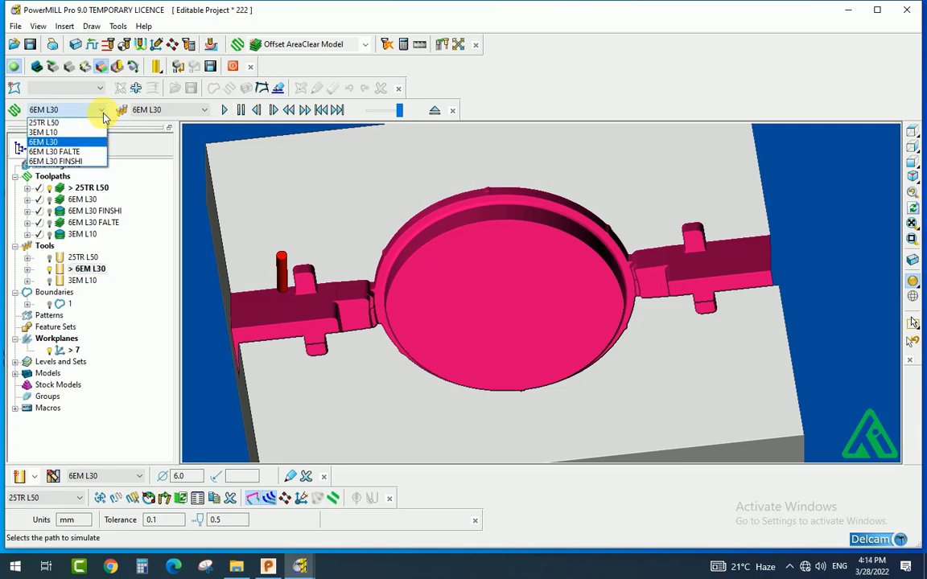
click(69, 161)
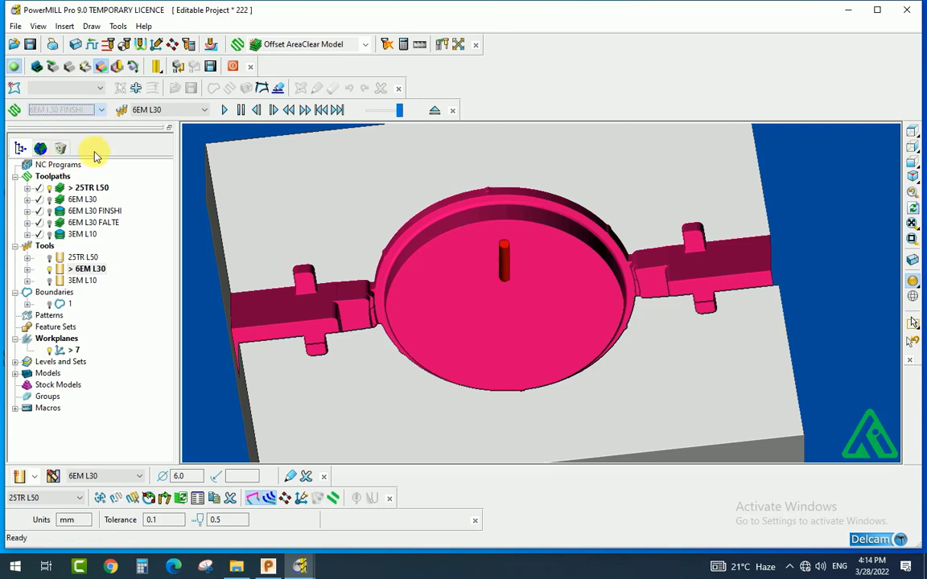
click(226, 112)
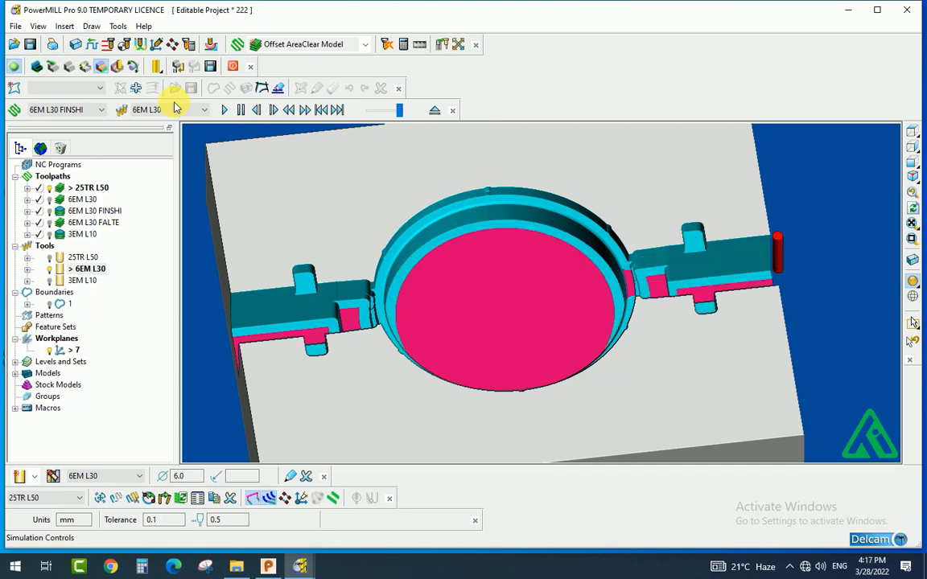
Simulate the 6EM L30 FALTE toolpath to machine the flat areas of the channels and side pockets.
click(101, 113)
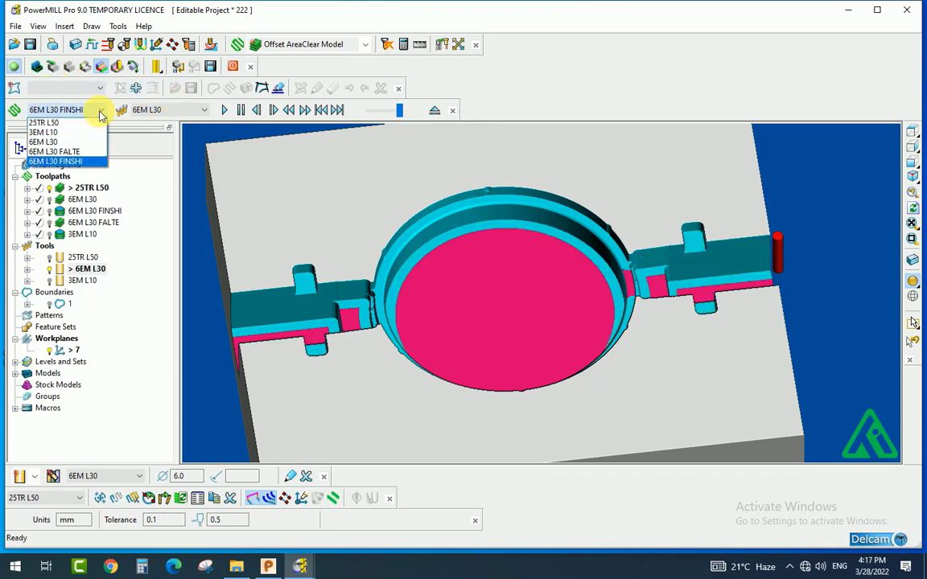
click(71, 152)
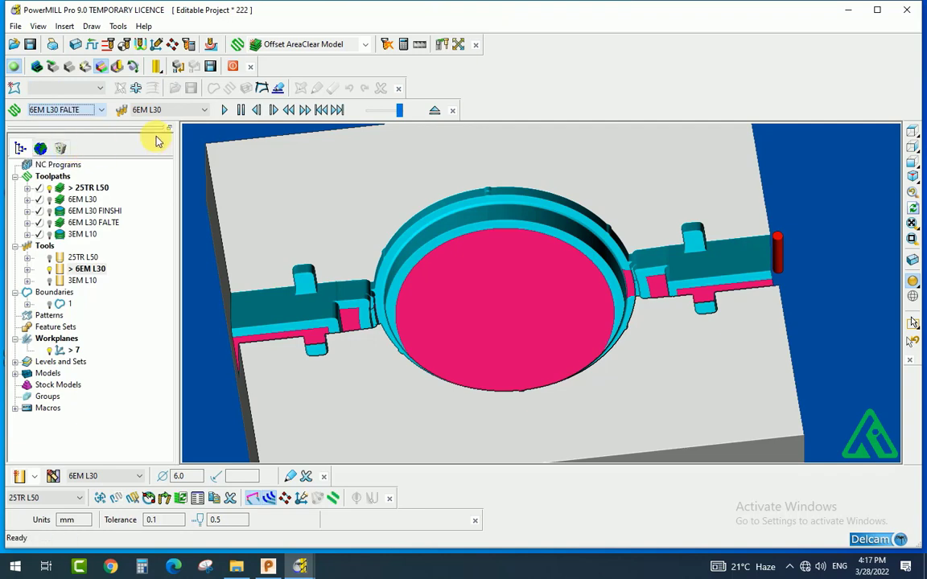
click(225, 110)
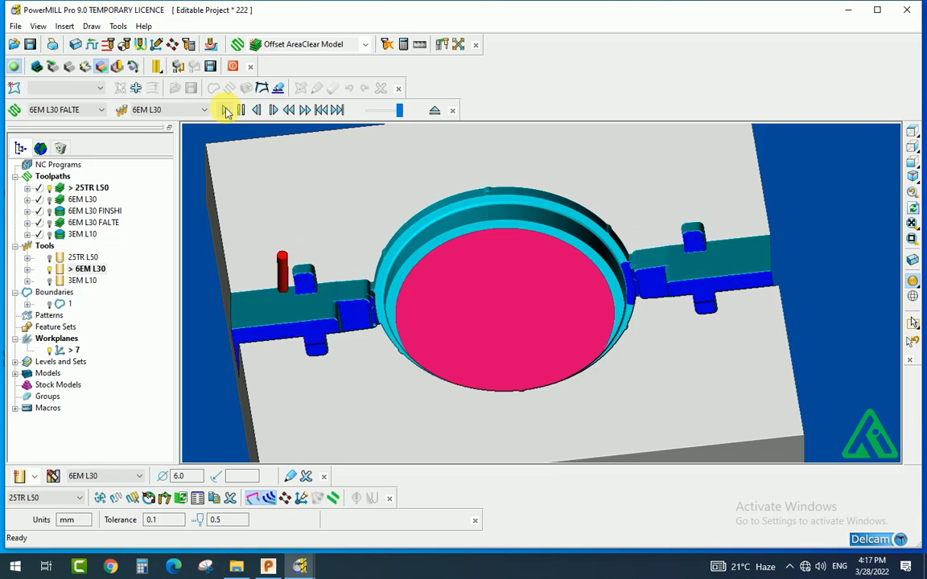
Simulate the 3EM L10 notch finishing toolpath with the 3EM L10 tool active, and return to the model view.
click(99, 111)
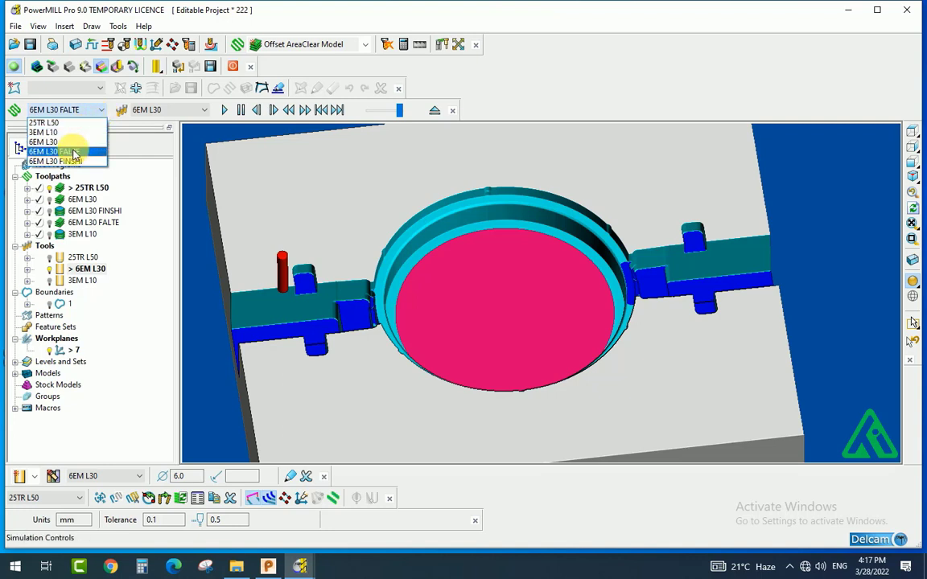
click(50, 133)
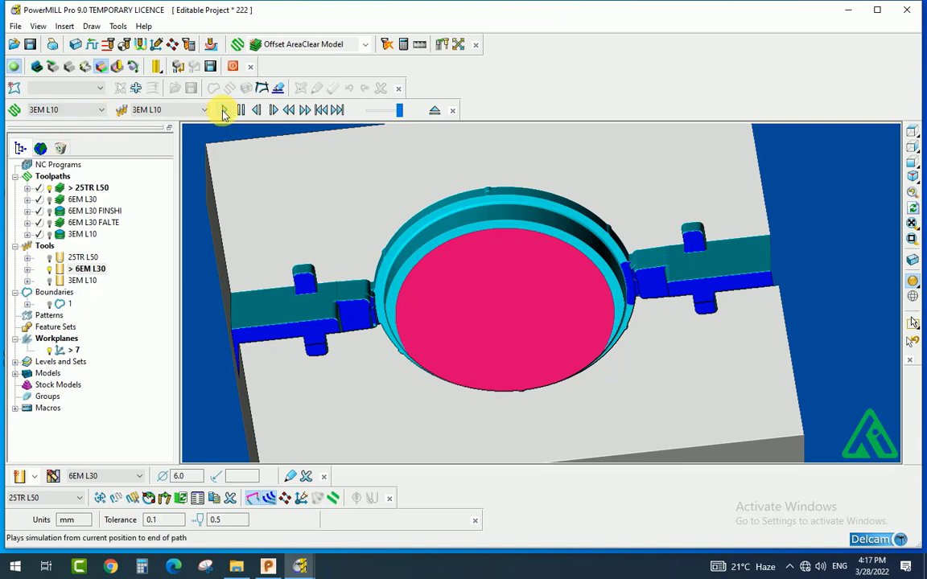
click(60, 281)
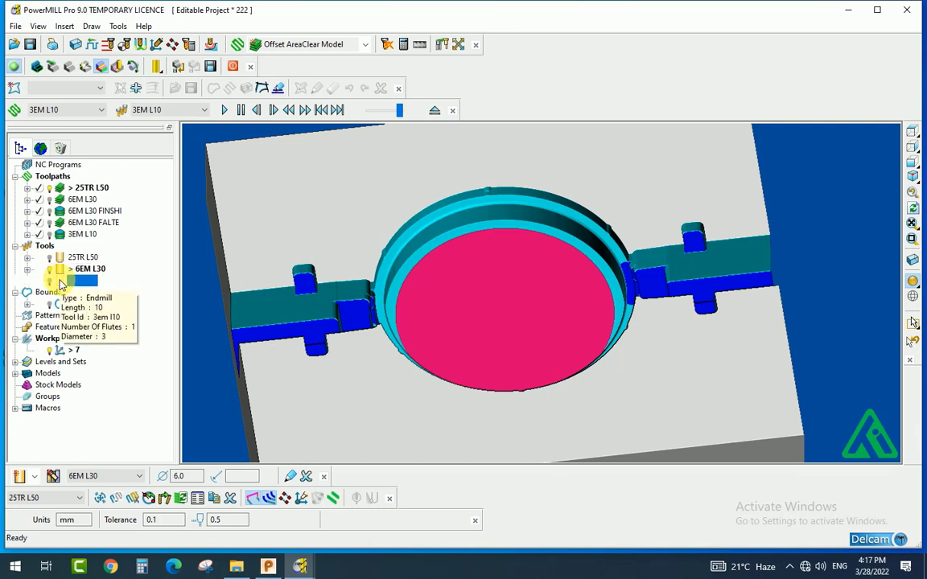
click(226, 111)
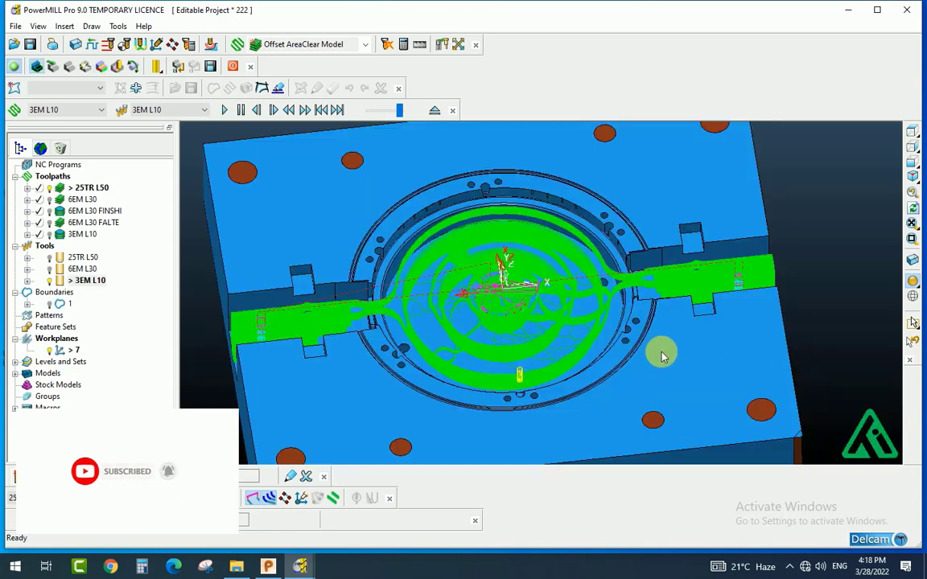
mouse_move(662, 351)
middle_down()
mouse_move(658, 326)
mouse_move(555, 372)
mouse_move(562, 389)
mouse_move(526, 374)
mouse_move(564, 360)
middle_up()
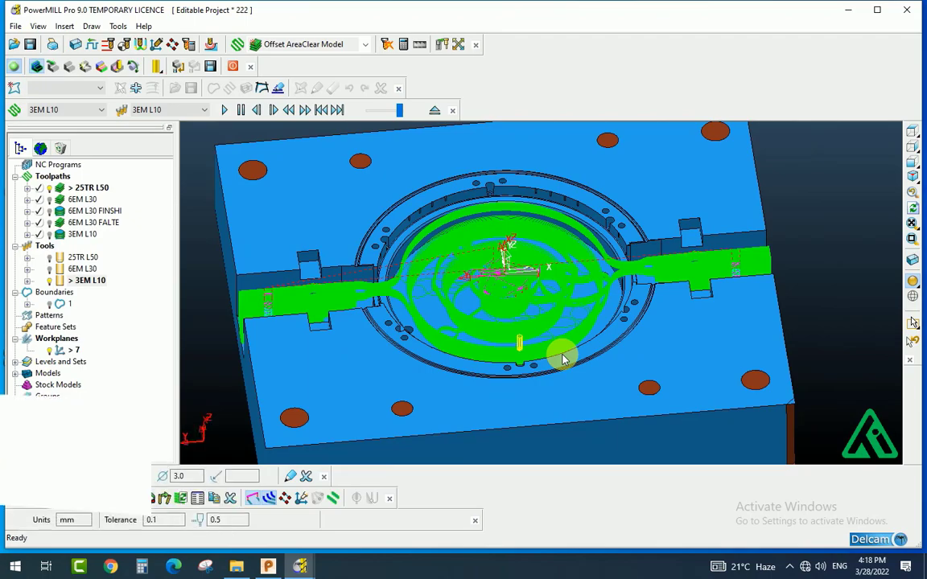